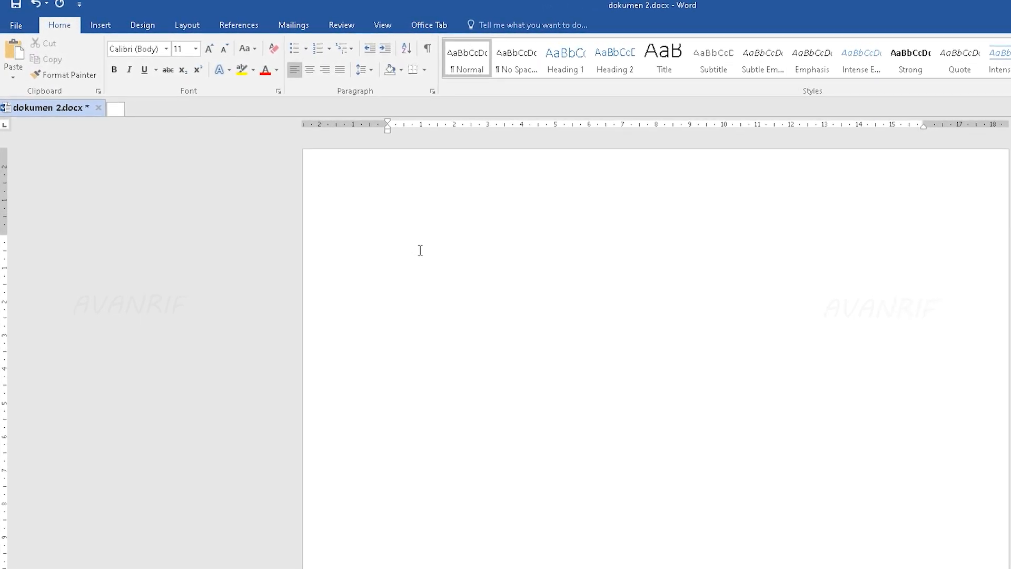
# Write the line "BAB 1 dan ini adalah sesuatu yang keren" and format it bold, italic and 16 pt
pyautogui.write('BAB 1 dan ini adalah se')
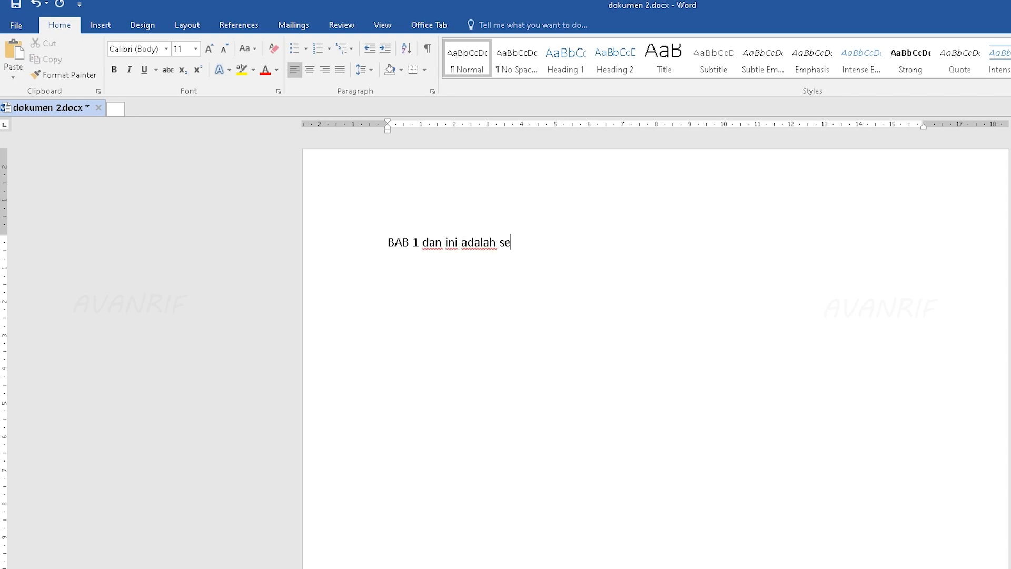
pyautogui.write('suatu yang keren')
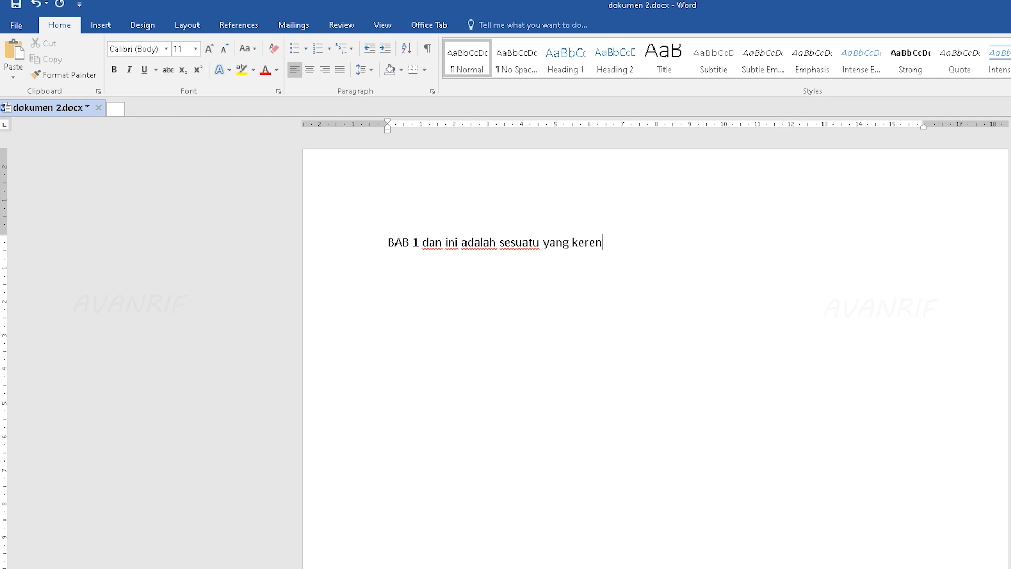
pyautogui.moveTo(619, 245); pyautogui.dragTo(375, 255)
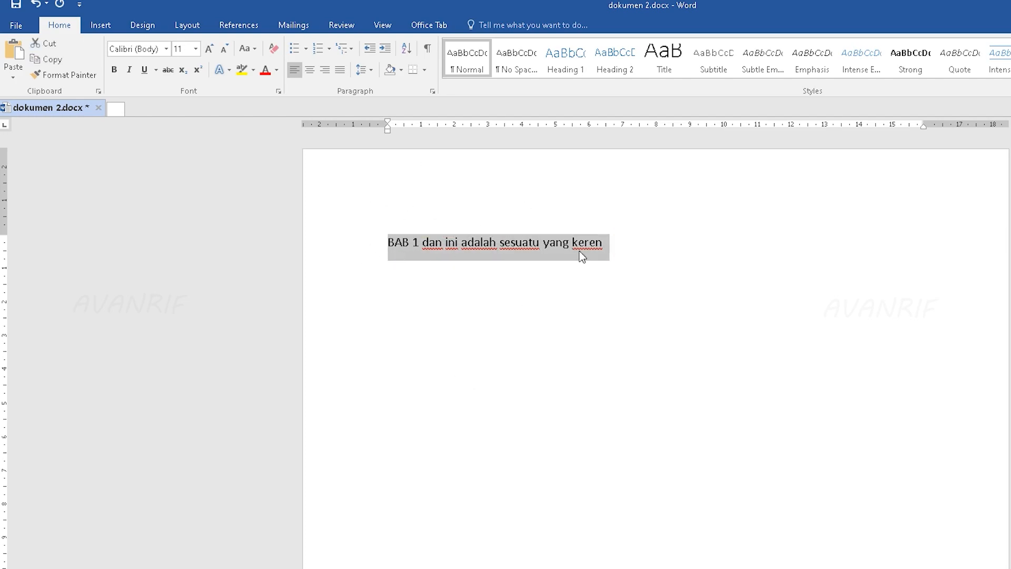
pyautogui.hotkey('ctrl', 'b')
pyautogui.click(129, 70)
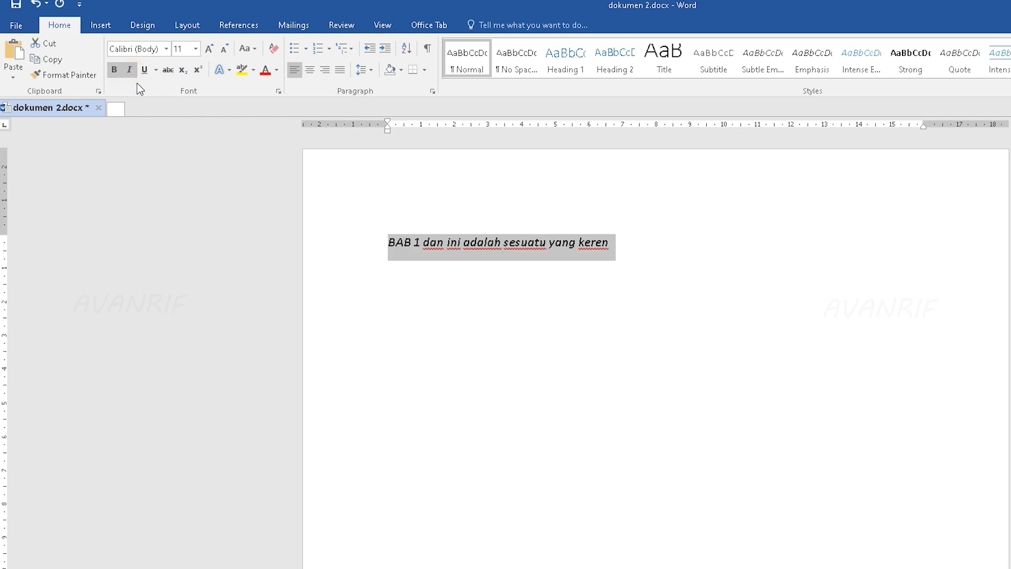
pyautogui.click(213, 51)
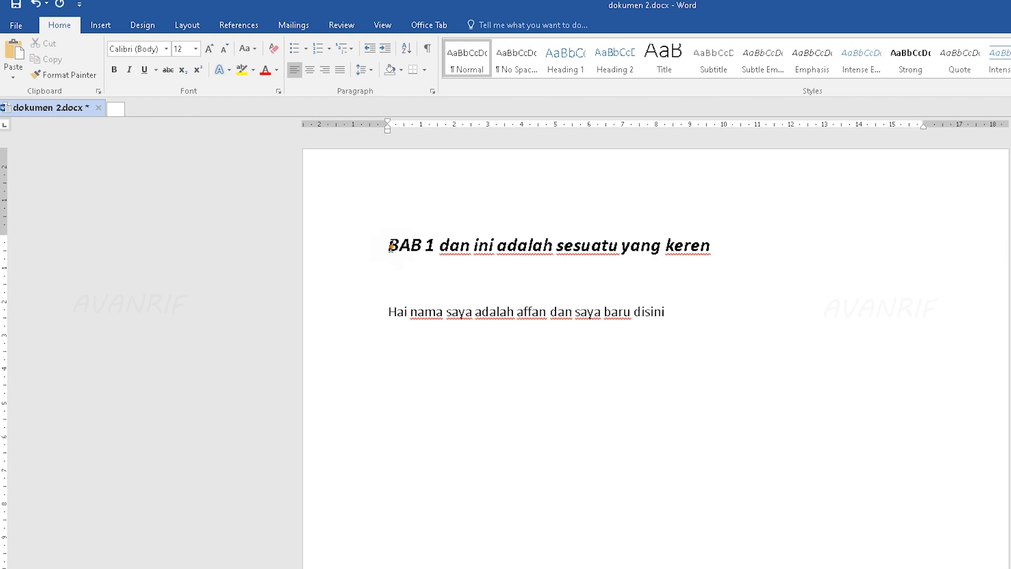
pyautogui.moveTo(391, 247); pyautogui.dragTo(760, 239)
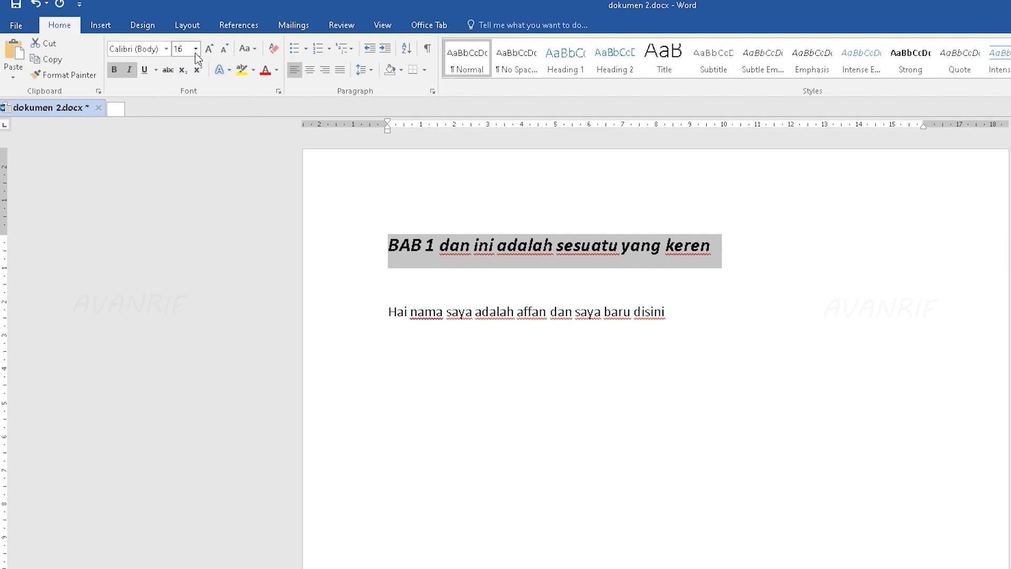
pyautogui.click(429, 275)
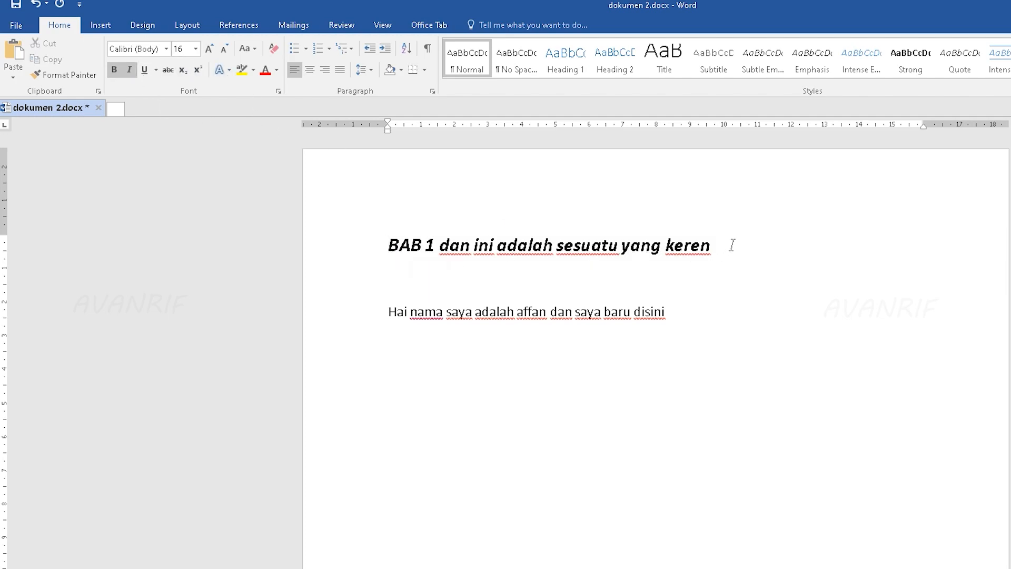
pyautogui.click(715, 245)
pyautogui.tripleClick(671, 250)
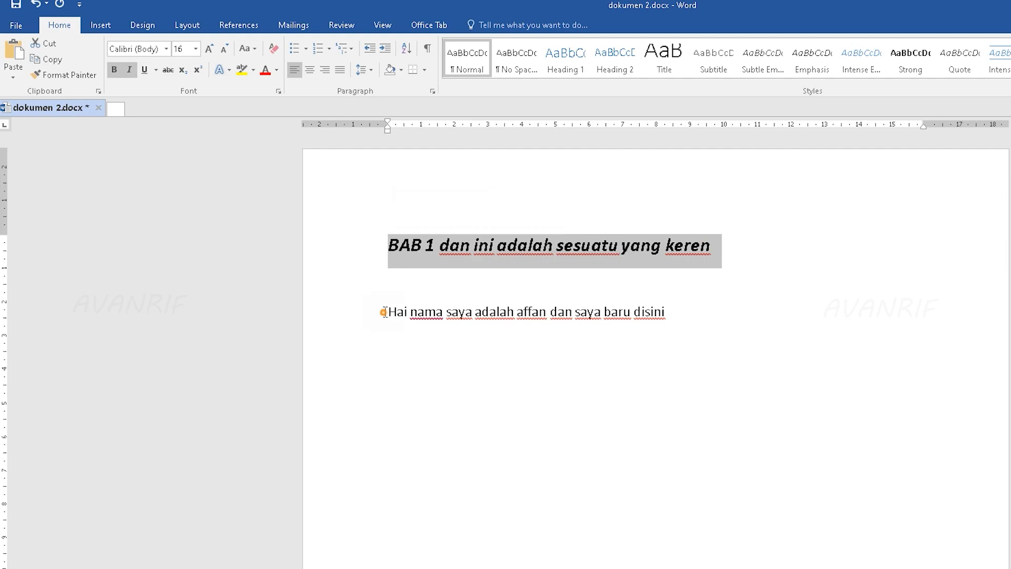
pyautogui.moveTo(384, 312); pyautogui.dragTo(668, 312)
pyautogui.click(709, 248)
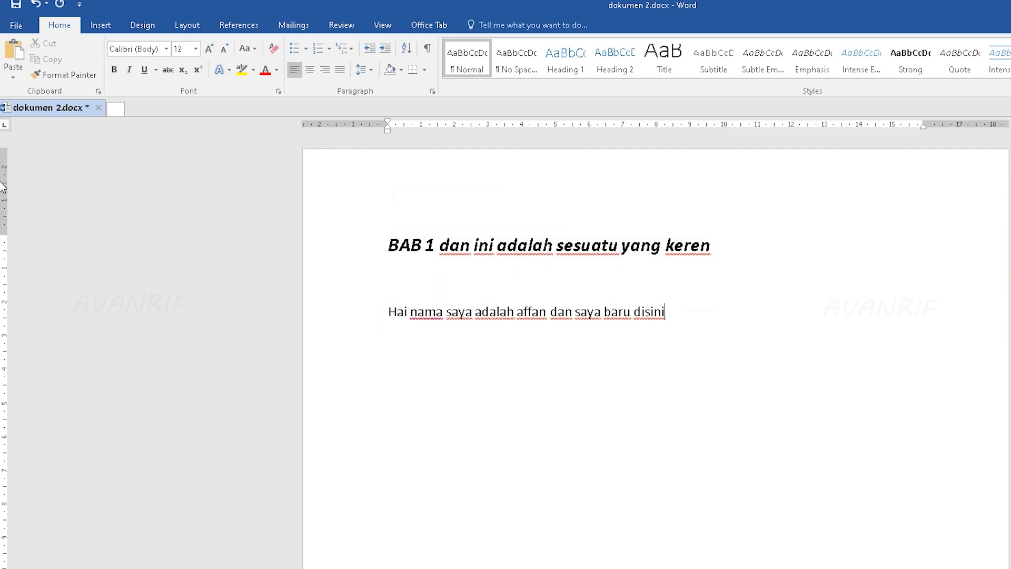
# Copy the formatting of the BAB 1 heading and apply it to the whole sentence below it
pyautogui.click(70, 77)
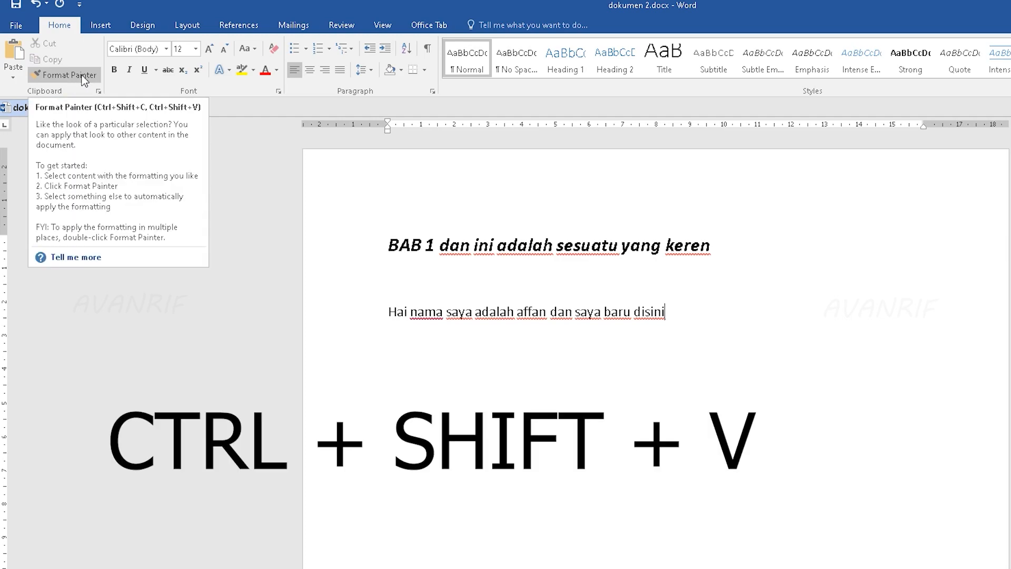
pyautogui.moveTo(716, 244); pyautogui.dragTo(364, 272)
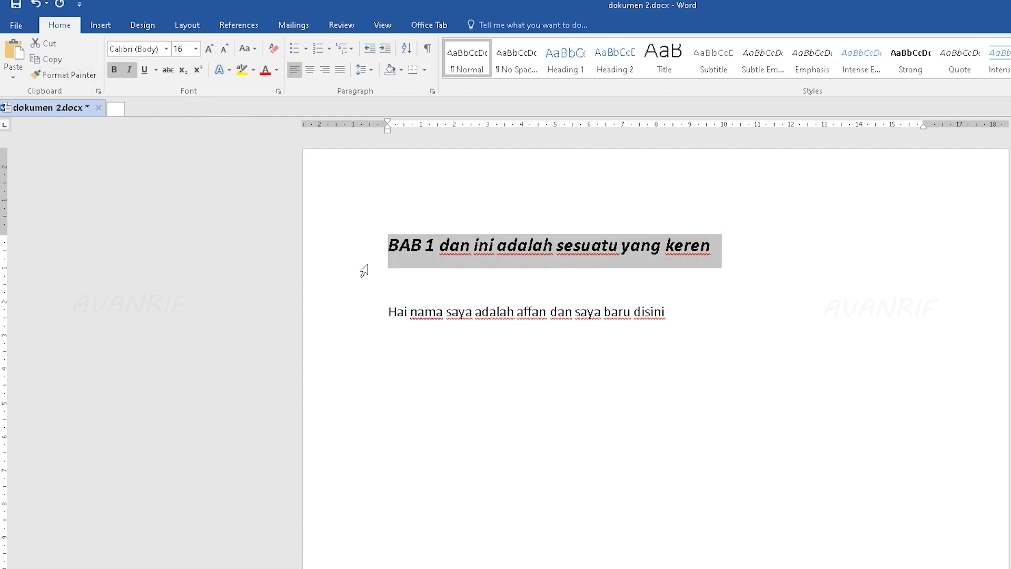
pyautogui.moveTo(674, 313); pyautogui.dragTo(388, 305)
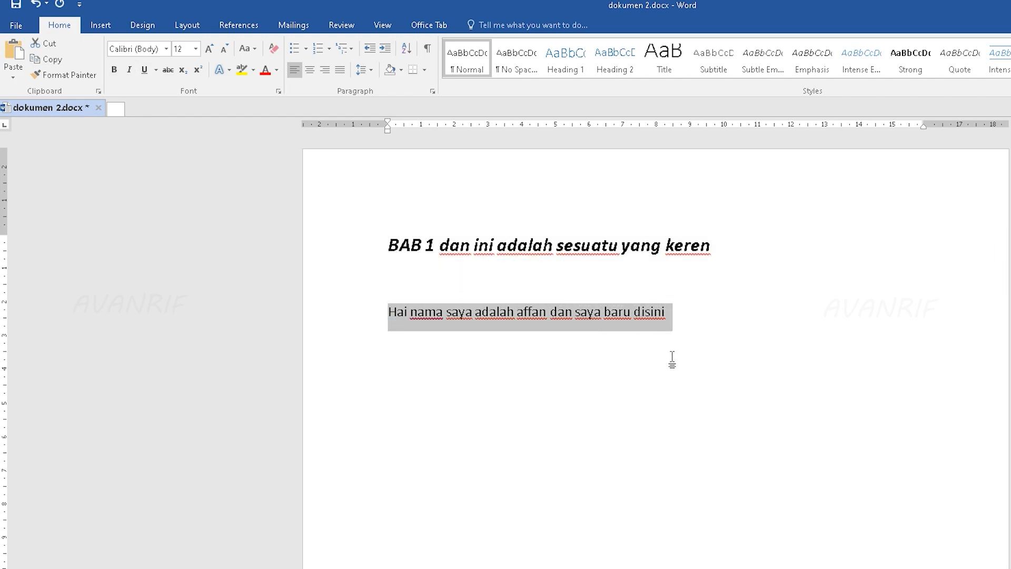
pyautogui.hotkey('ctrl', 'shift', 'v')
pyautogui.click(695, 341)
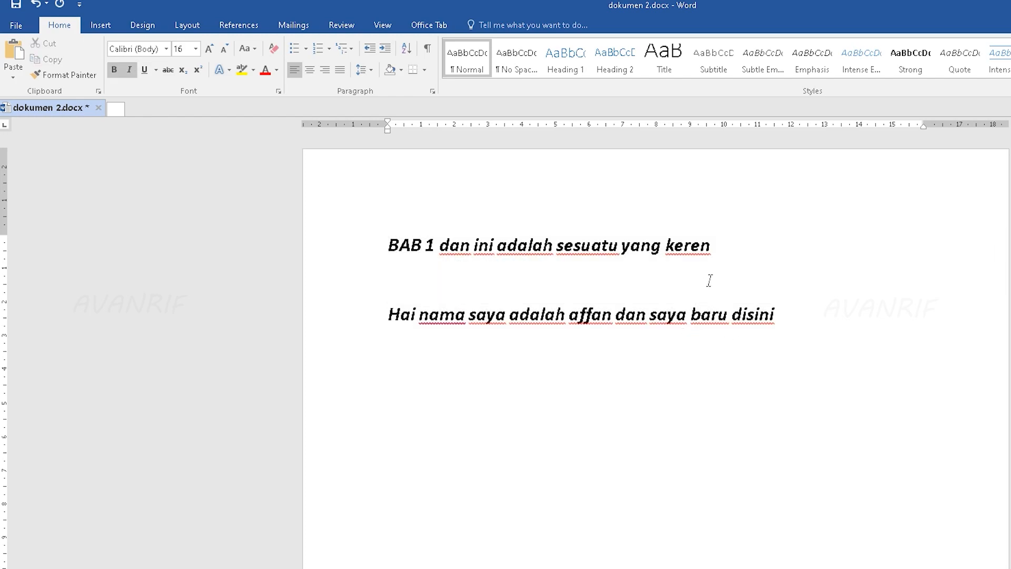
# Delete all the text in the document, both the heading and the sentence below it
pyautogui.moveTo(728, 251); pyautogui.dragTo(390, 247)
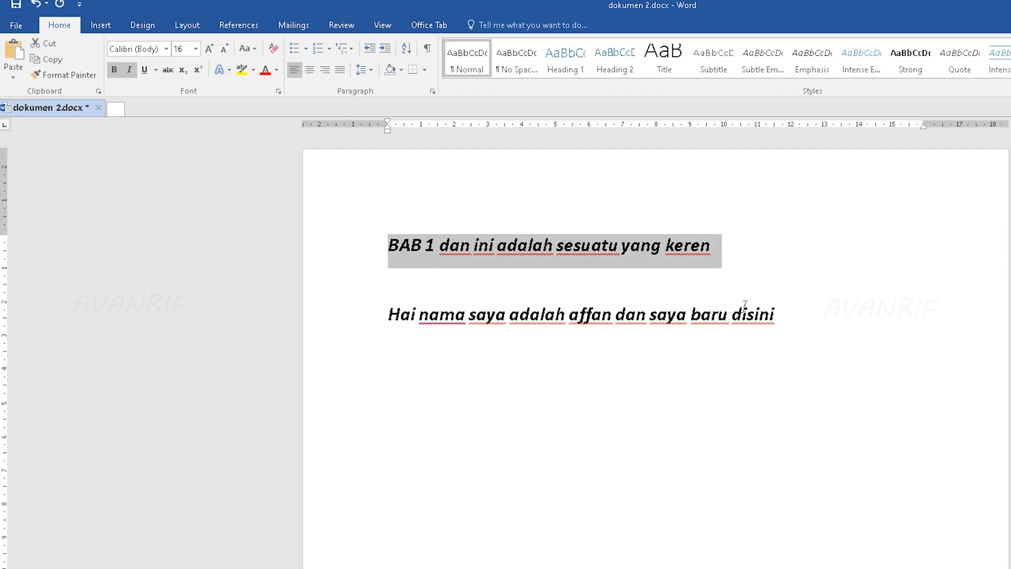
pyautogui.moveTo(782, 309); pyautogui.dragTo(388, 315)
pyautogui.hotkey('ctrl', 'a')
pyautogui.press('Delete')
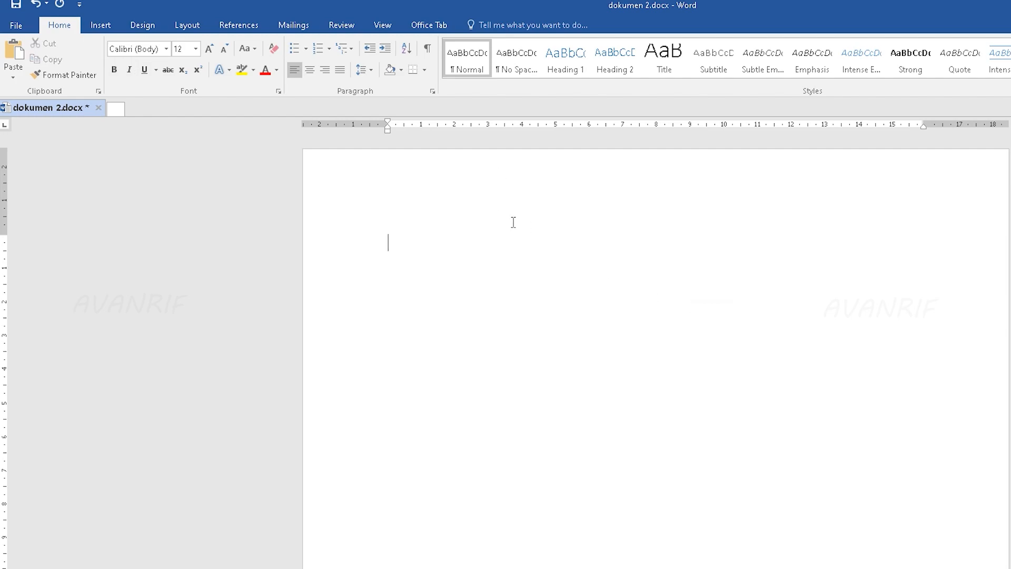
# Write the sentence "Baiklah kita akan belajar cara untuk menggunakan spasi dan juga style" at the start of the page
pyautogui.write('Baiklah kita akan belajar cara untuk menggunakan spasi dan juga style')
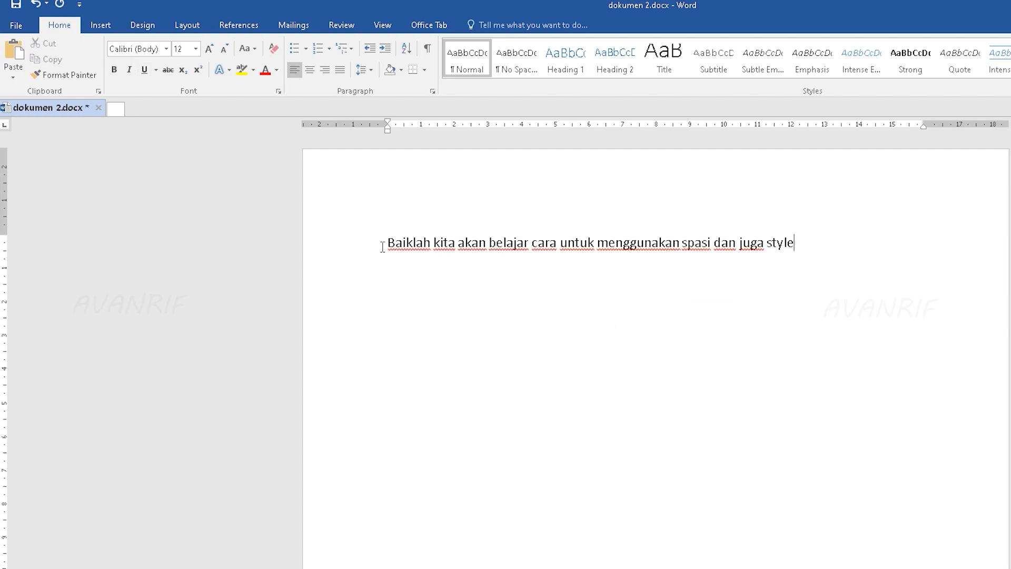
pyautogui.moveTo(382, 243); pyautogui.dragTo(884, 230)
pyautogui.click(574, 255)
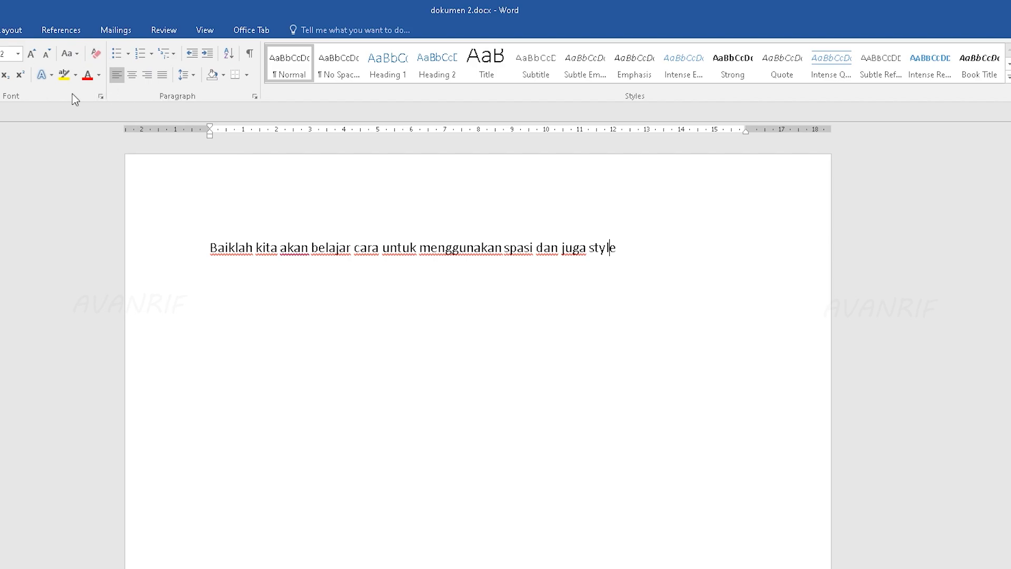
# Try the No Spacing, Heading 1, Heading 2, Title, Subtitle and Subtle Emphasis styles on the whole sentence
pyautogui.tripleClick(618, 245)
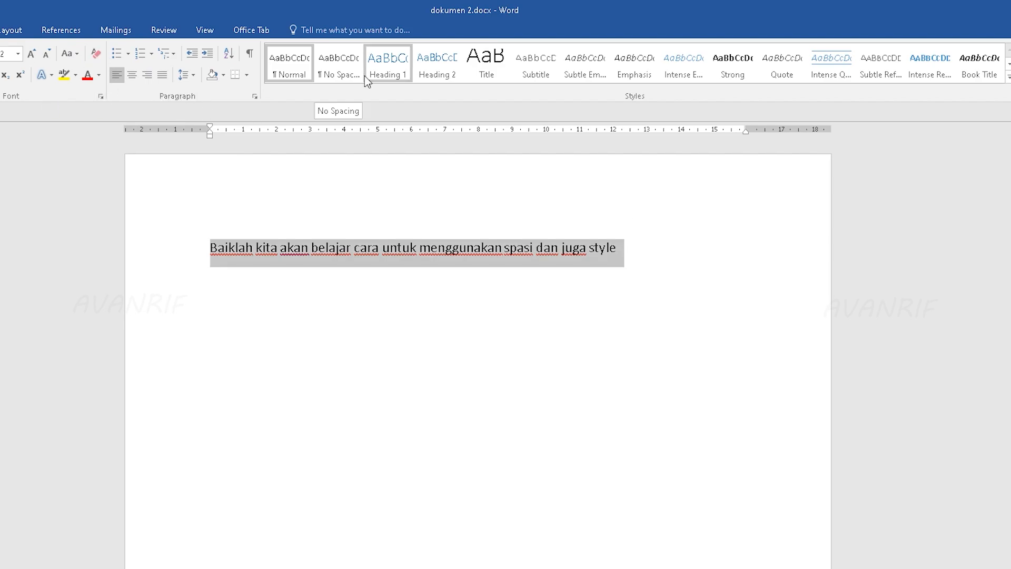
pyautogui.click(338, 63)
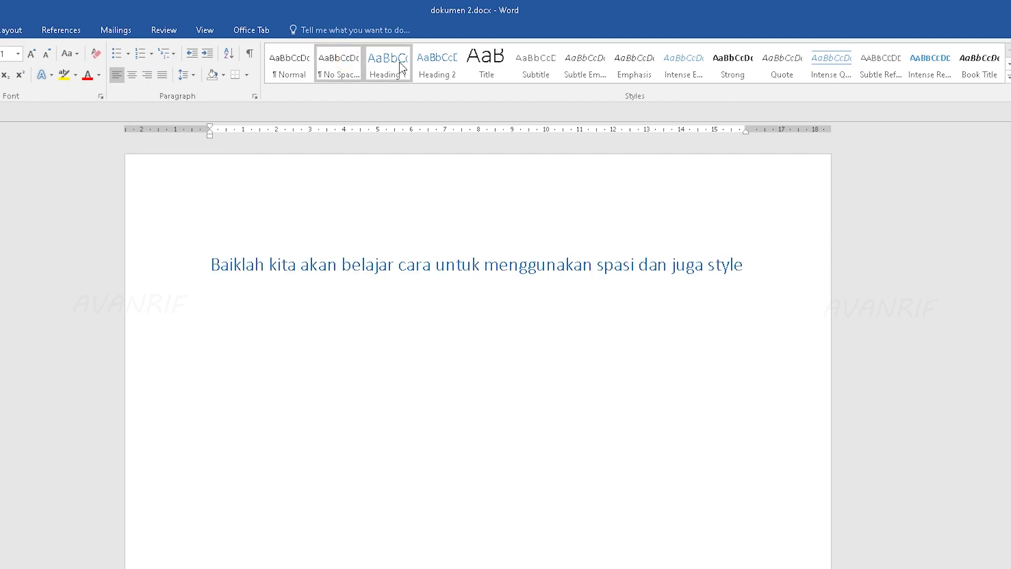
pyautogui.click(386, 66)
pyautogui.click(442, 68)
pyautogui.click(535, 65)
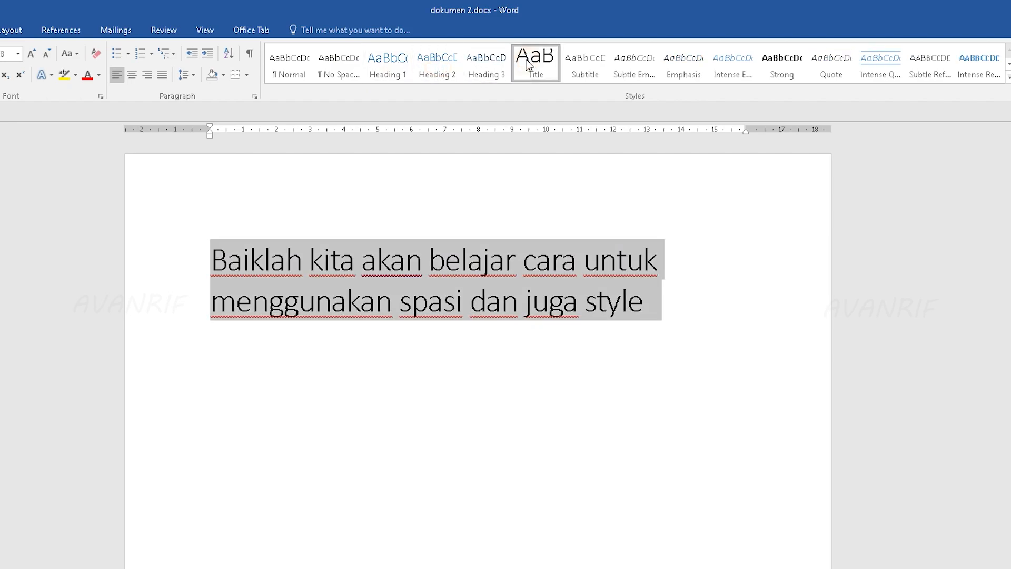
pyautogui.click(583, 66)
pyautogui.click(637, 68)
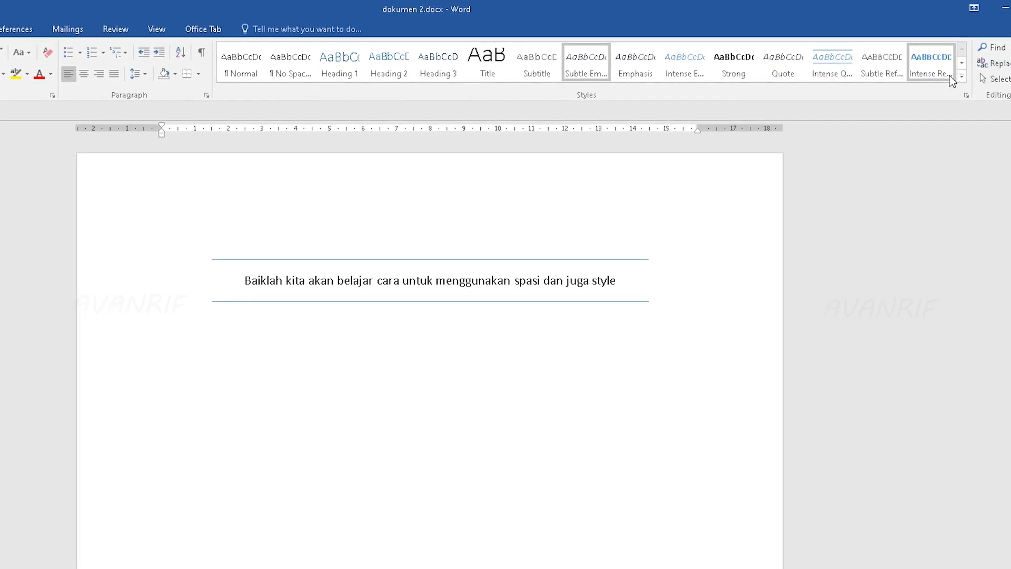
# Try the Quote style on the sentence, browse the remaining styles, and set the sentence to No Spacing
pyautogui.click(1009, 77)
pyautogui.click(814, 217)
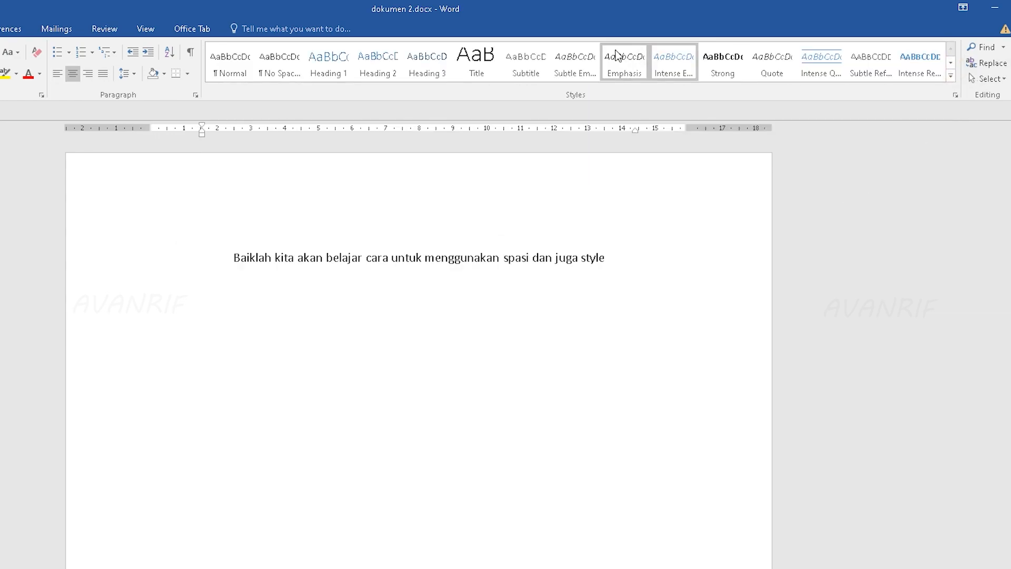
pyautogui.click(783, 57)
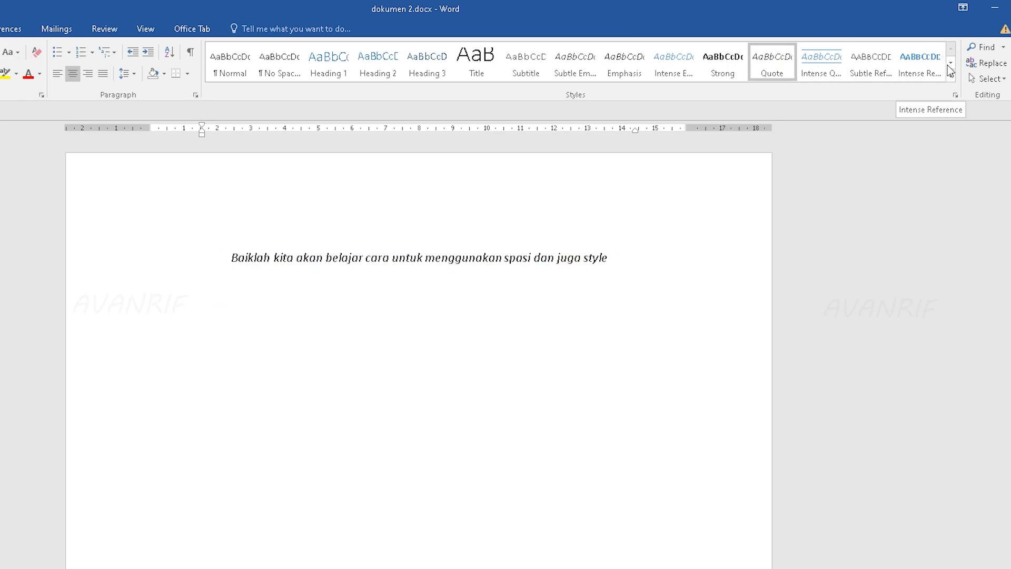
pyautogui.click(950, 62)
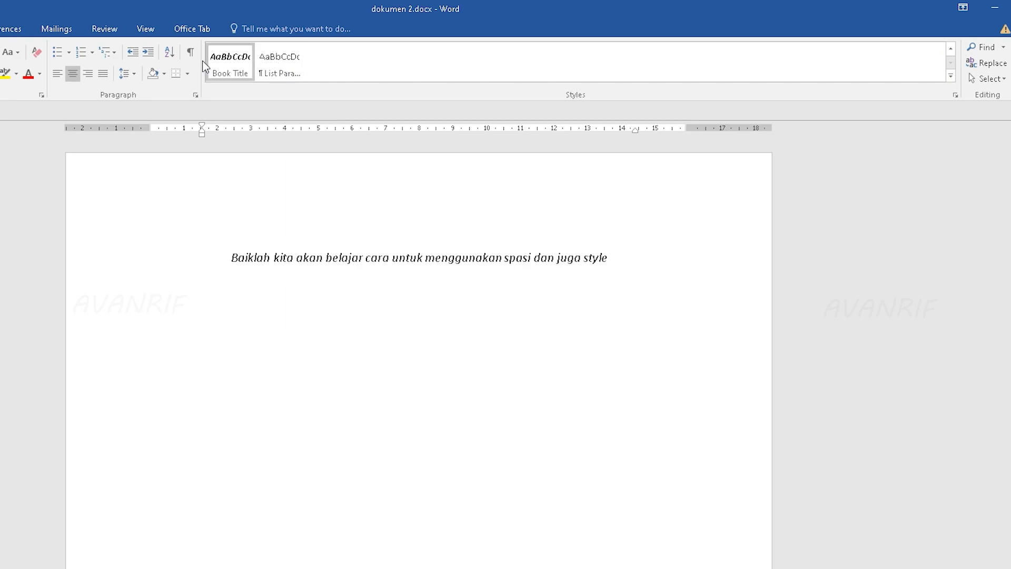
pyautogui.click(950, 49)
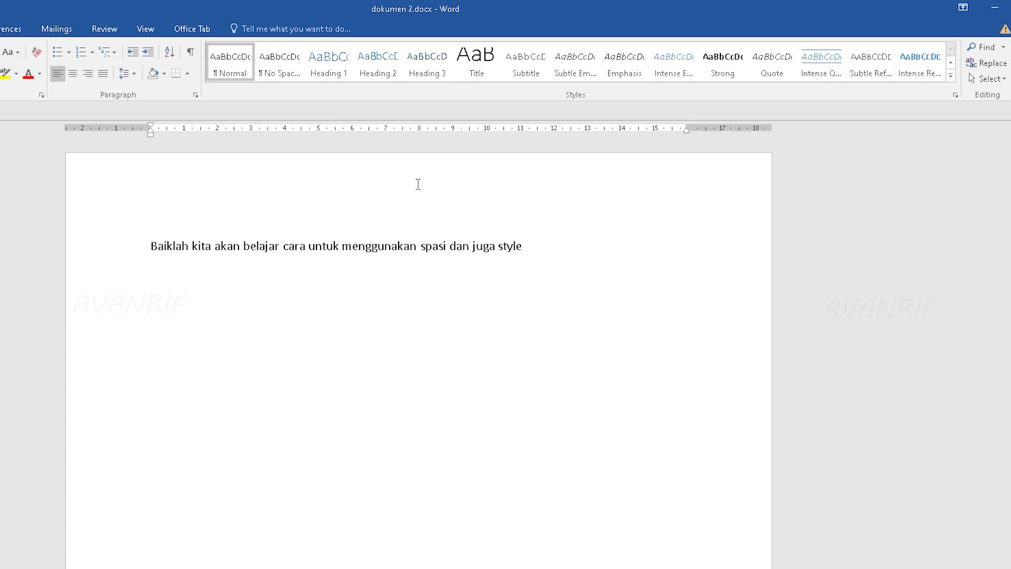
pyautogui.click(283, 73)
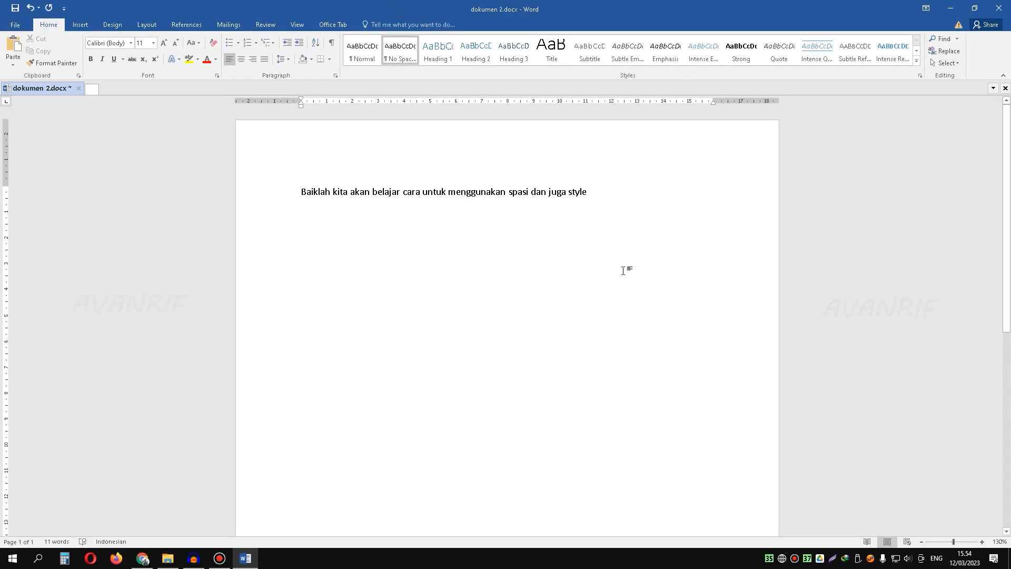
# Insert page breaks to add pages after the sentence and look through the words on the added pages
pyautogui.hotkey('ctrl', 'Return')
pyautogui.hotkey('ctrl', 'Return')
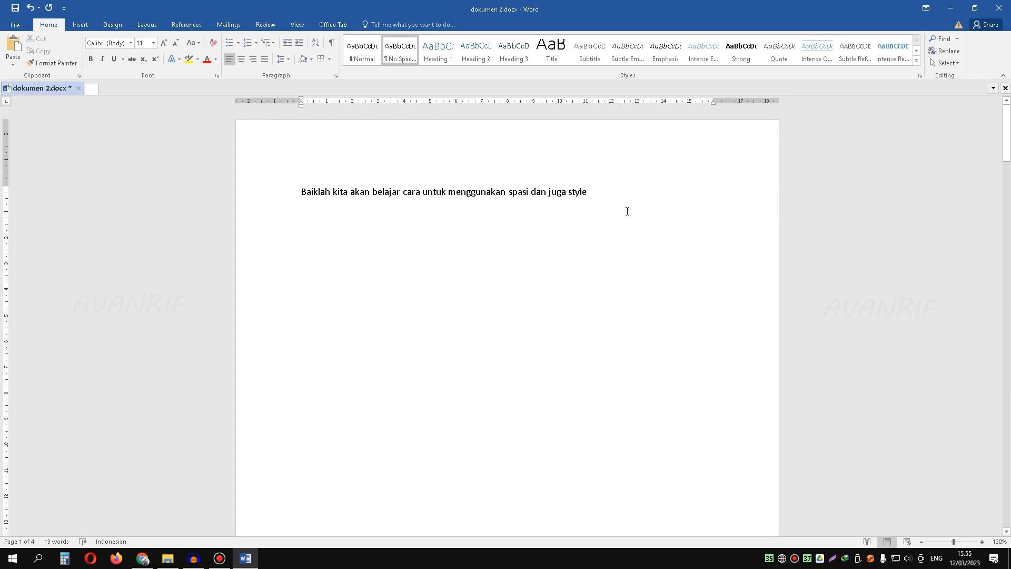
pyautogui.scroll(-15, 625, 202)
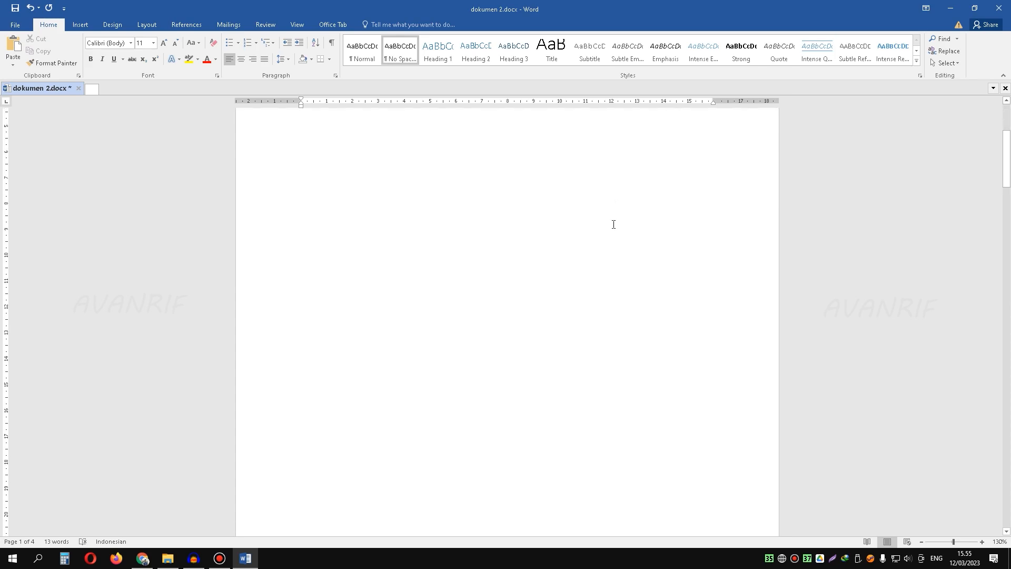
pyautogui.doubleClick(350, 211)
pyautogui.scroll(-20, 460, 275)
pyautogui.doubleClick(318, 132)
pyautogui.scroll(20, 621, 296)
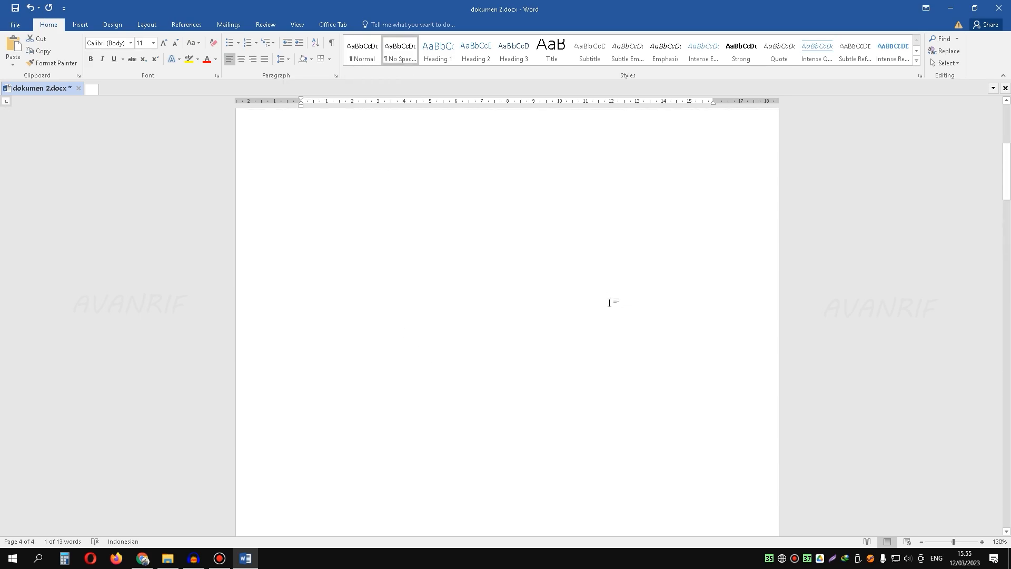
pyautogui.scroll(5, 606, 303)
pyautogui.click(609, 201)
# Search the document for the word "hewan"
pyautogui.click(942, 39)
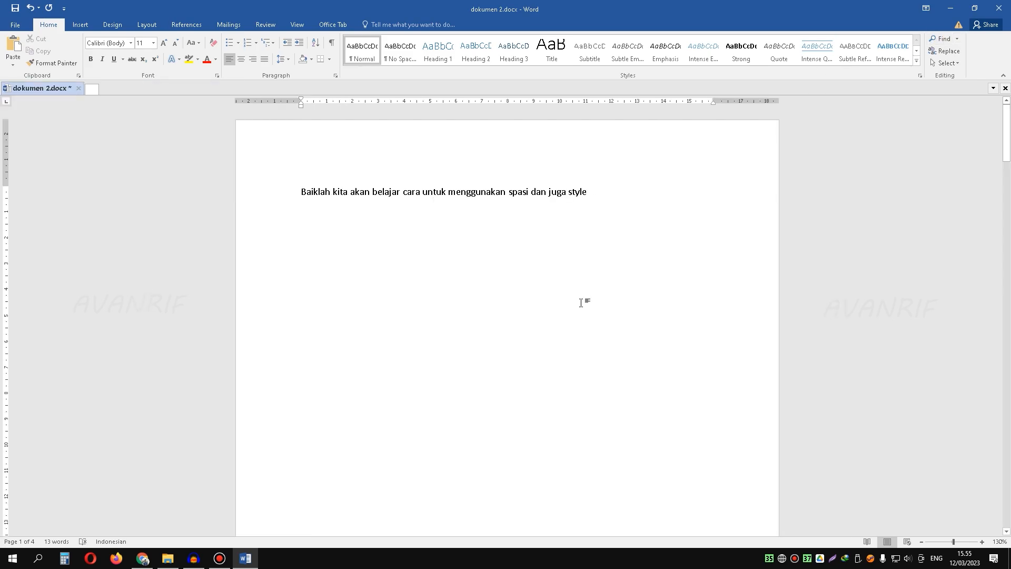
pyautogui.hotkey('ctrl', 'f')
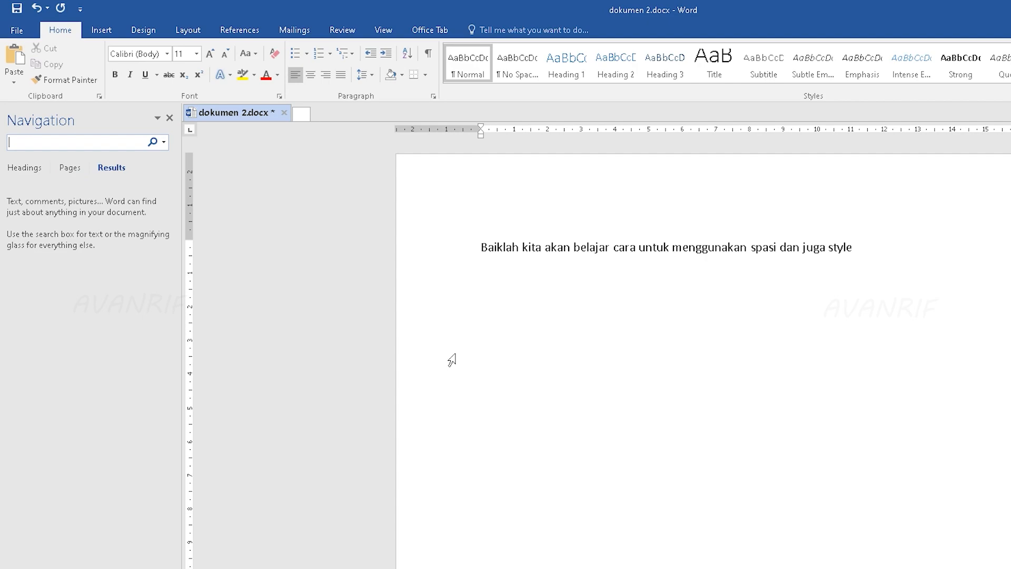
pyautogui.write('hewan')
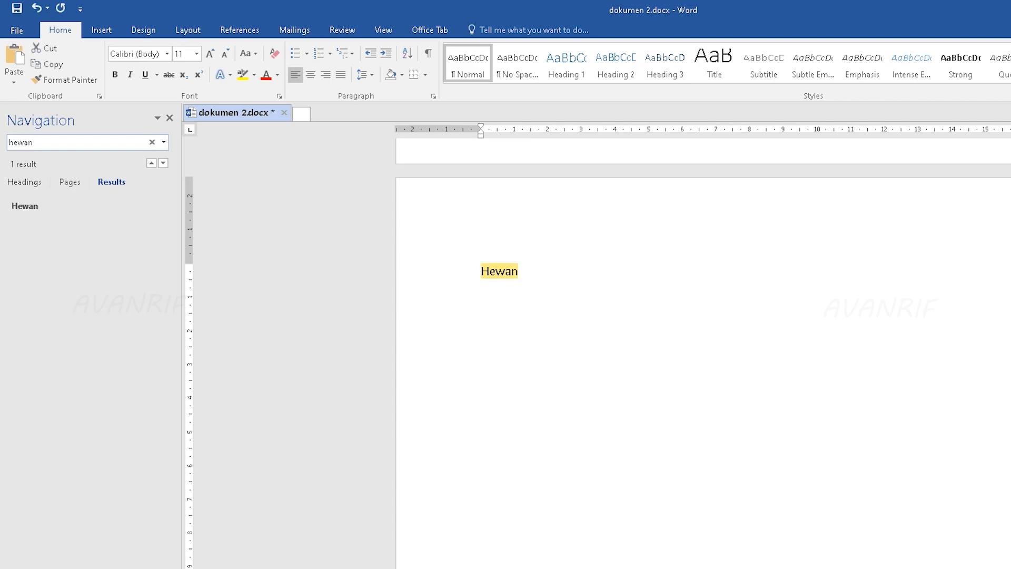
# Select the highlighted word "Hewan" and look through the pages for the matches of the "hewan" search
pyautogui.click(535, 268)
pyautogui.moveTo(523, 271); pyautogui.dragTo(483, 271)
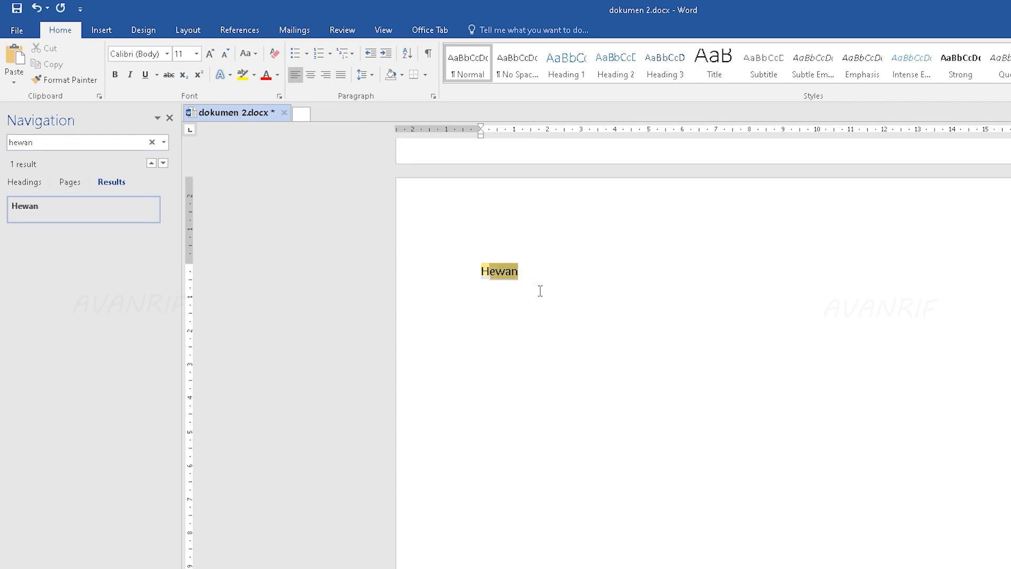
pyautogui.click(544, 290)
pyautogui.moveTo(526, 271); pyautogui.dragTo(487, 289)
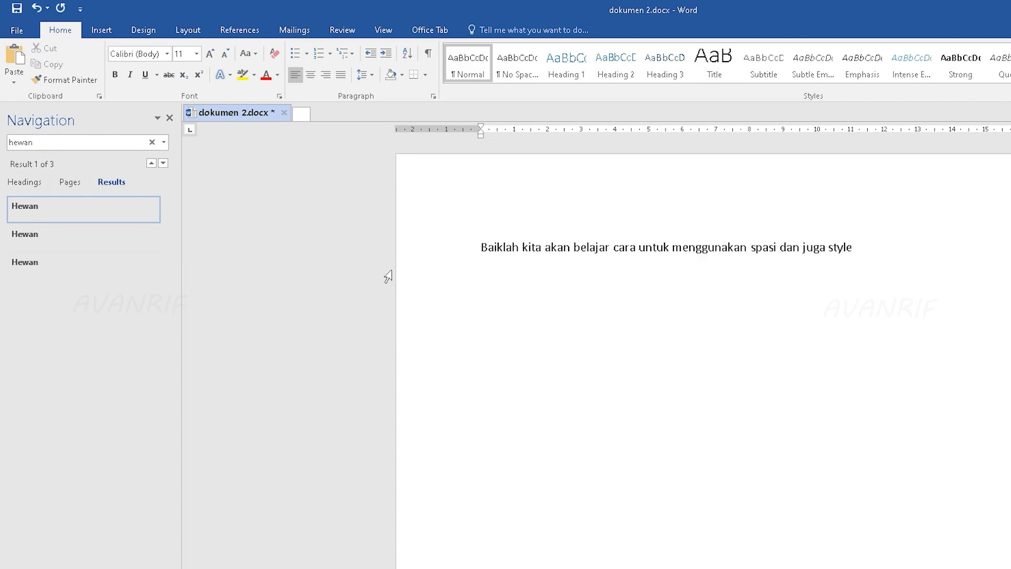
pyautogui.scroll(-3, 790, 337)
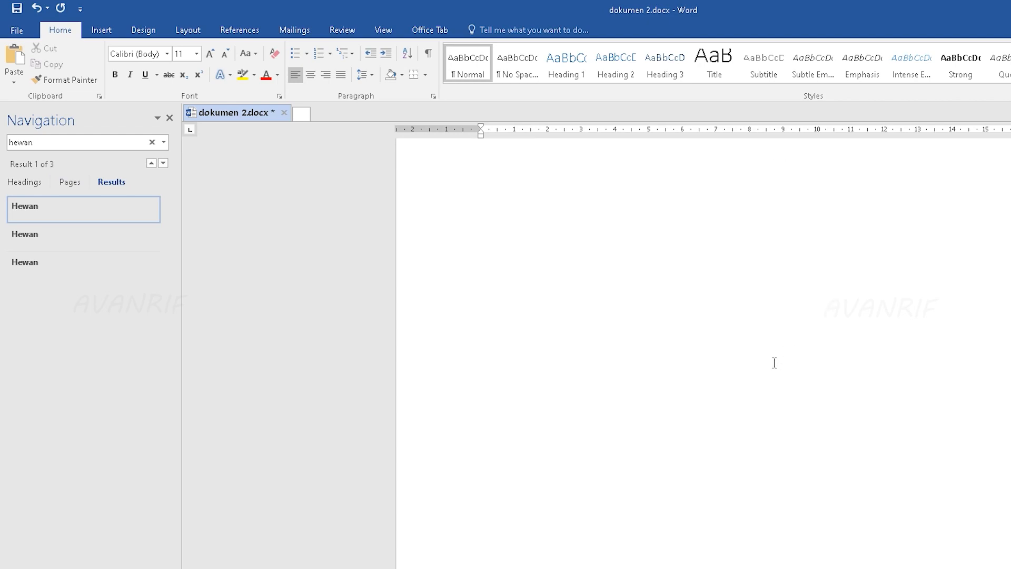
pyautogui.scroll(-5, 754, 367)
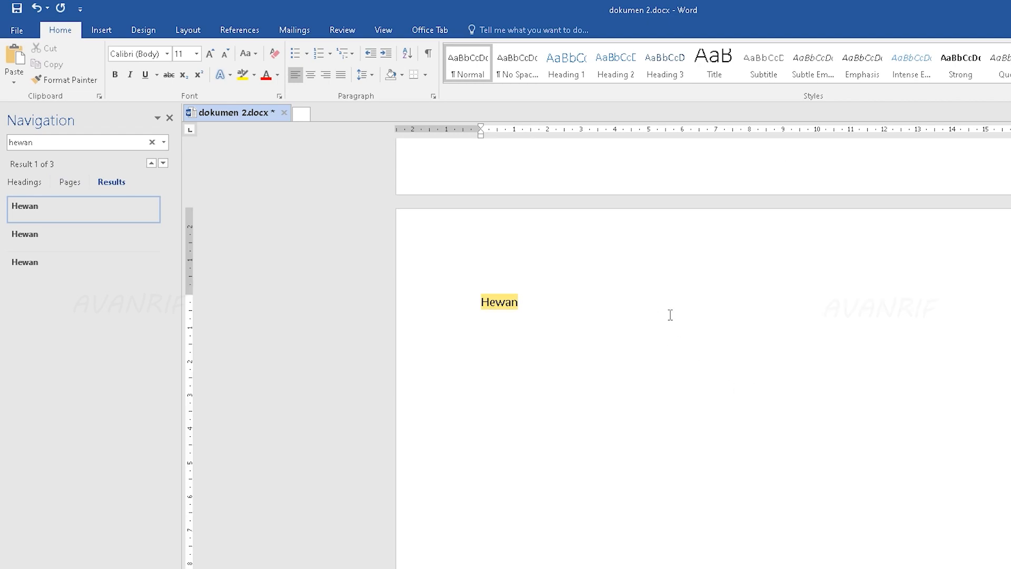
pyautogui.scroll(10, 686, 311)
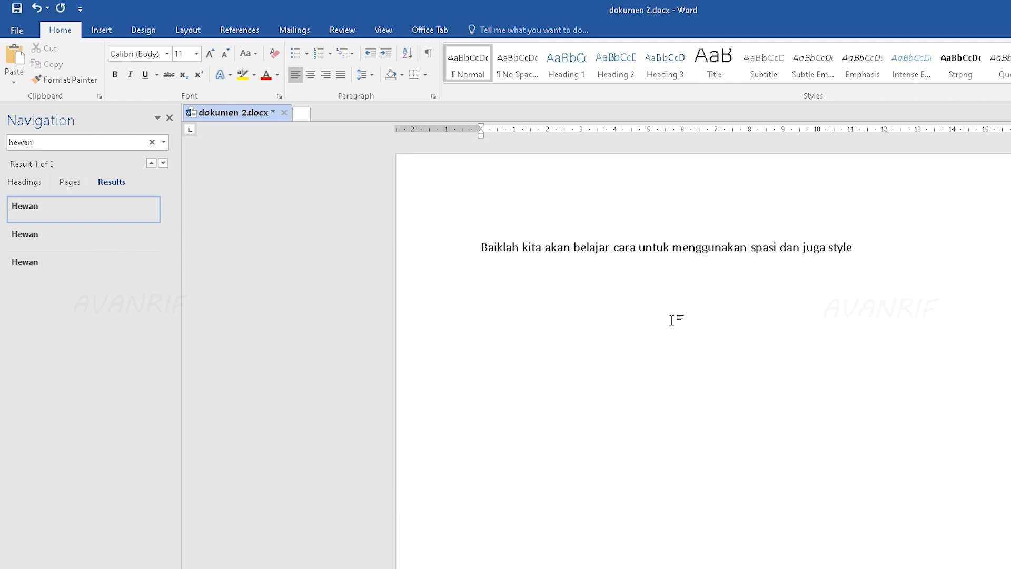
pyautogui.scroll(-2, 794, 256)
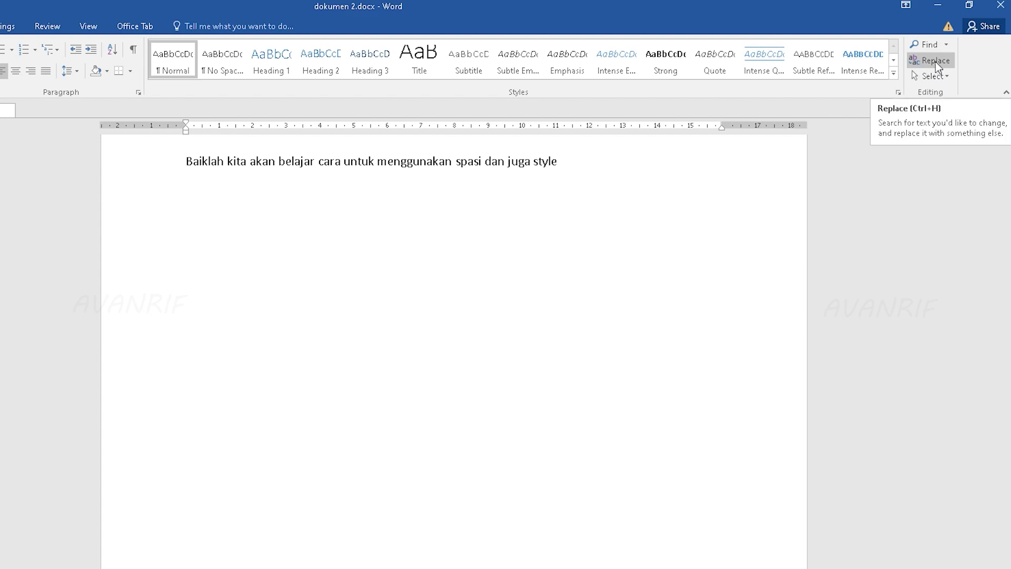
# Set up a replacement of "hewan" with "harimau" and find the next occurrence
pyautogui.click(936, 61)
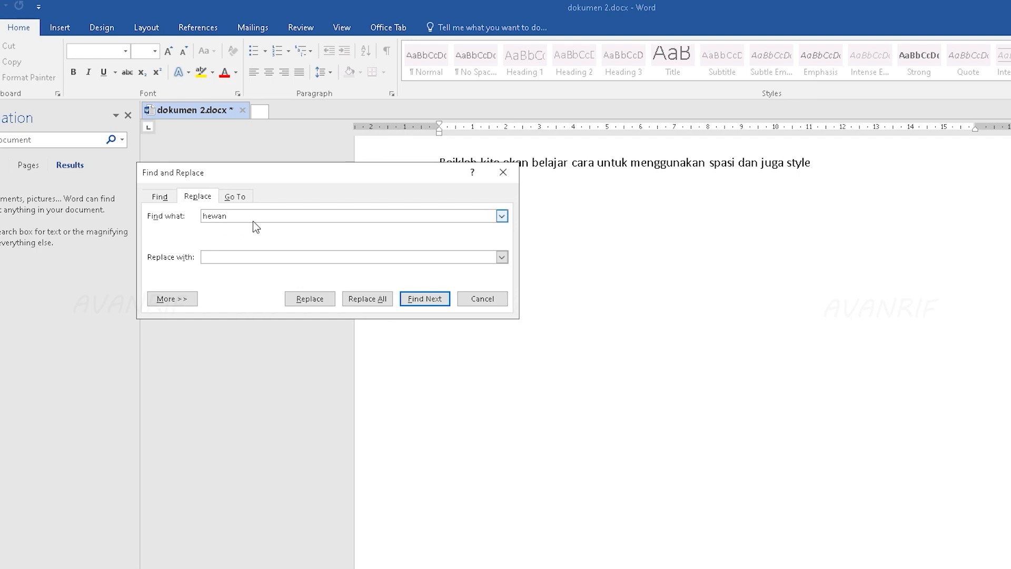
pyautogui.doubleClick(234, 215)
pyautogui.click(233, 217)
pyautogui.doubleClick(235, 215)
pyautogui.click(251, 258)
pyautogui.write('harima')
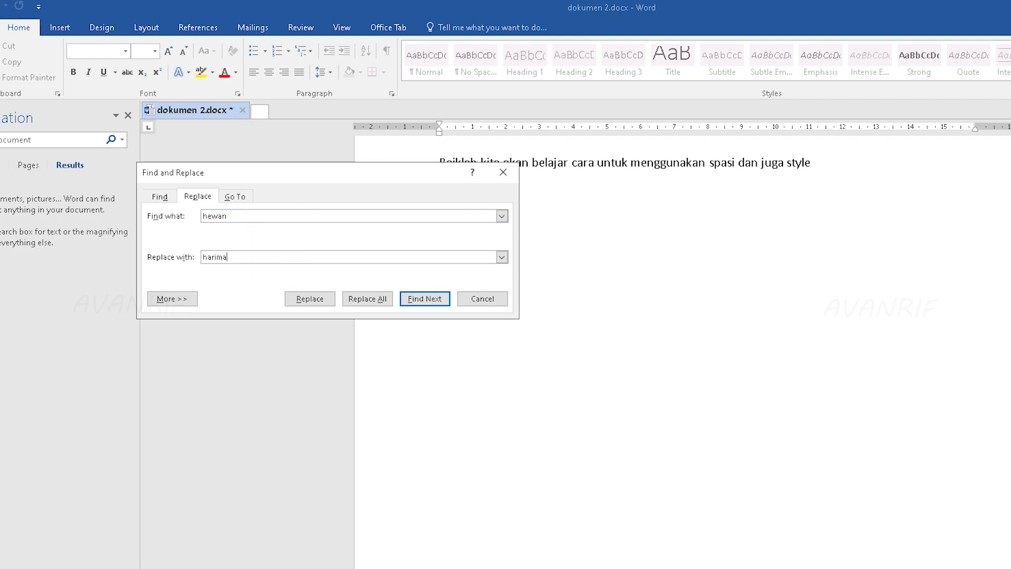
pyautogui.write('u')
pyautogui.press('Return')
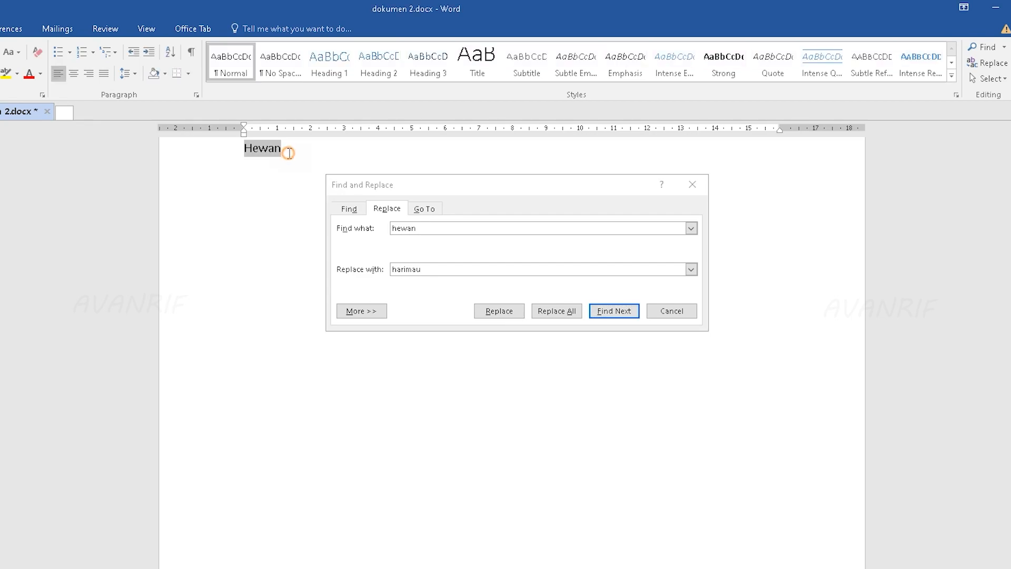
# Replace only the found "Hewan" below "Monyet" with "harimau" and compare it with the words on the other pages
pyautogui.scroll(2, 288, 152)
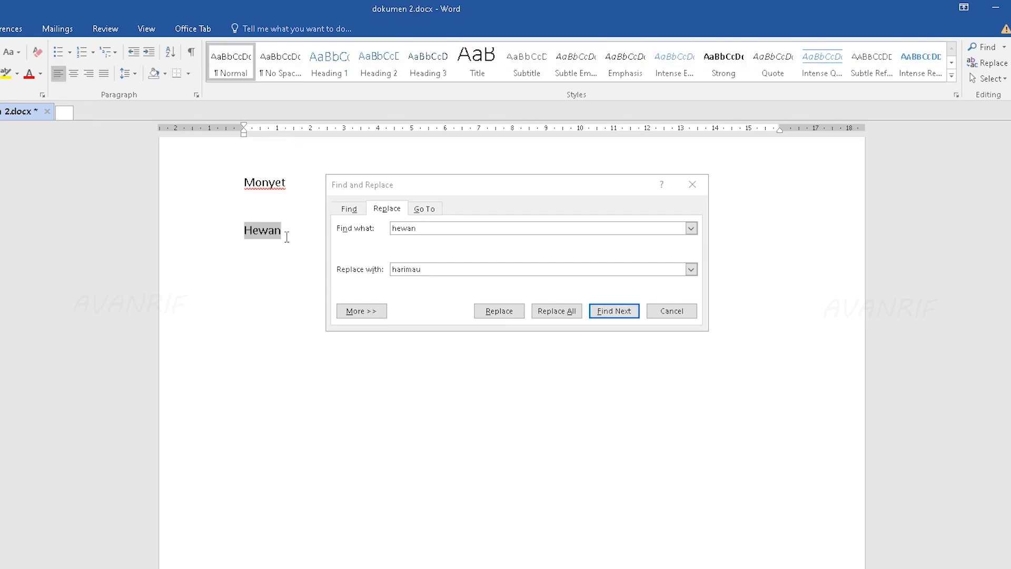
pyautogui.click(505, 311)
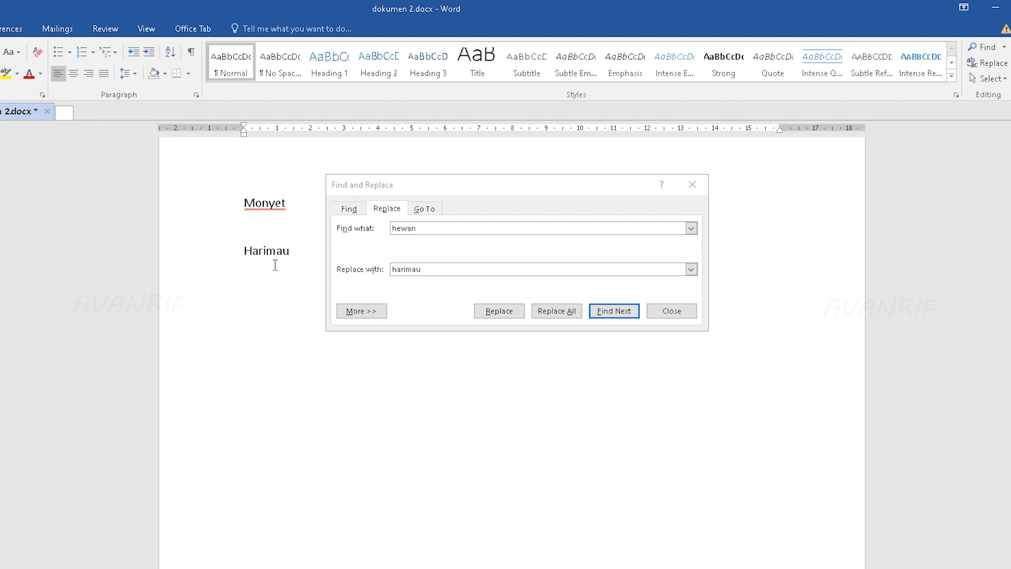
pyautogui.scroll(-5, 305, 334)
pyautogui.scroll(-4, 260, 248)
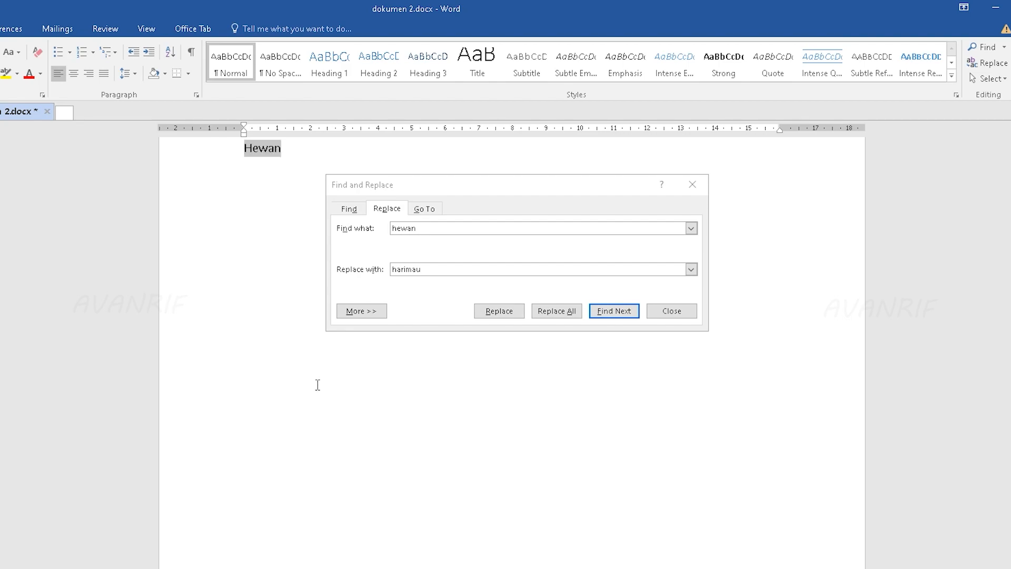
pyautogui.scroll(10, 320, 520)
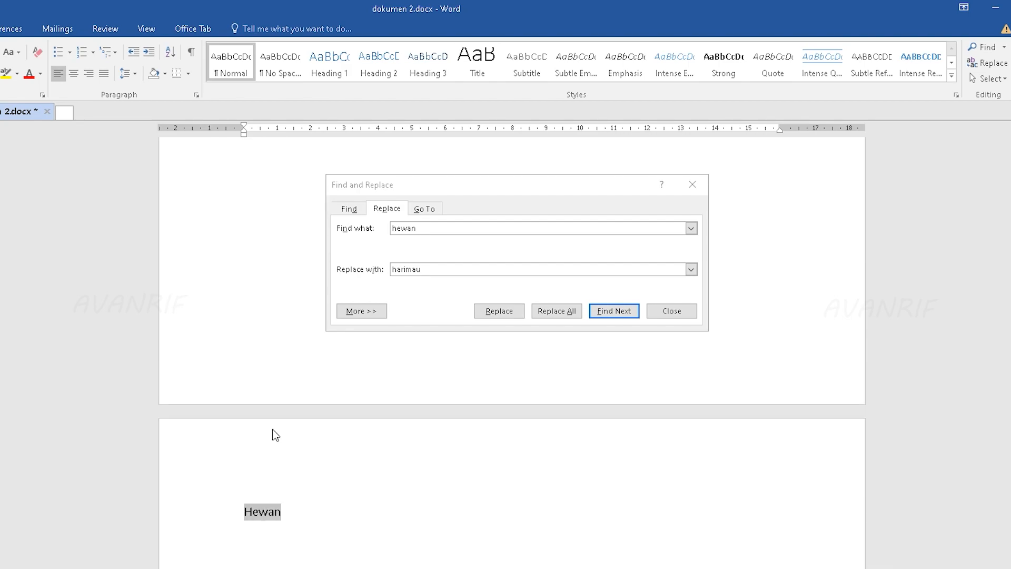
pyautogui.scroll(4, 292, 413)
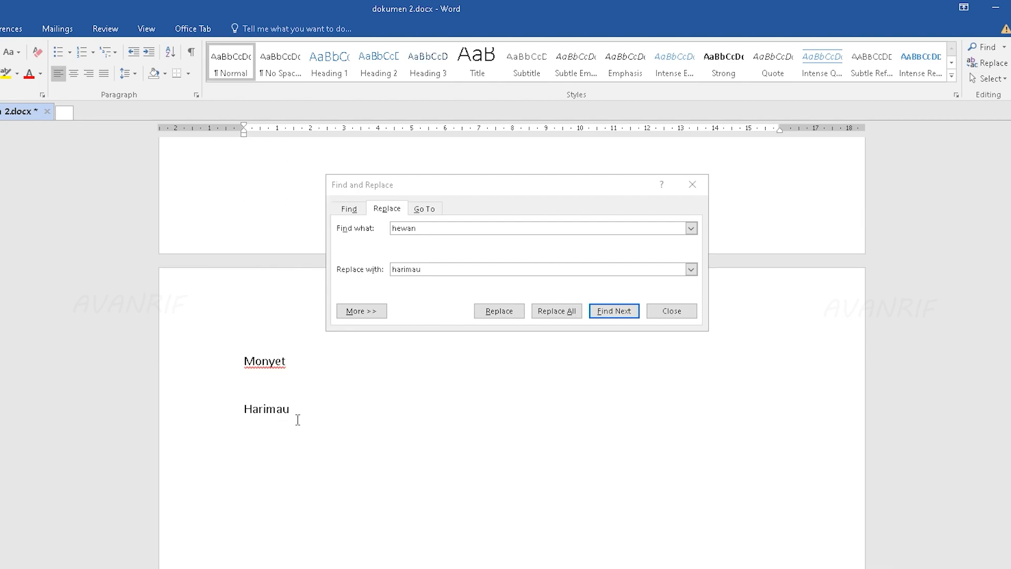
pyautogui.scroll(-15, 284, 409)
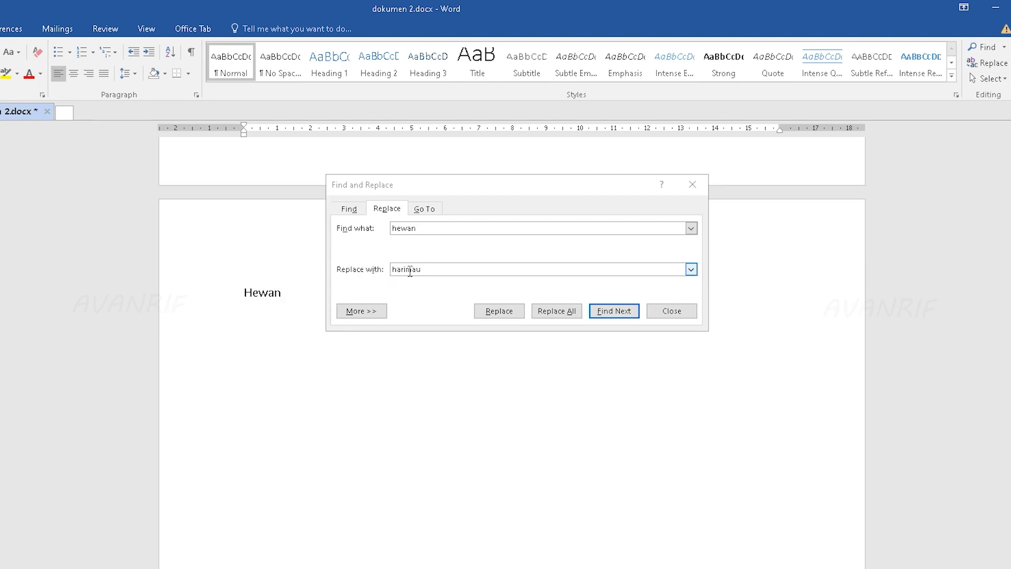
# Replace all remaining occurrences of "hewan" with "harimau" and check the words across the pages
pyautogui.click(557, 312)
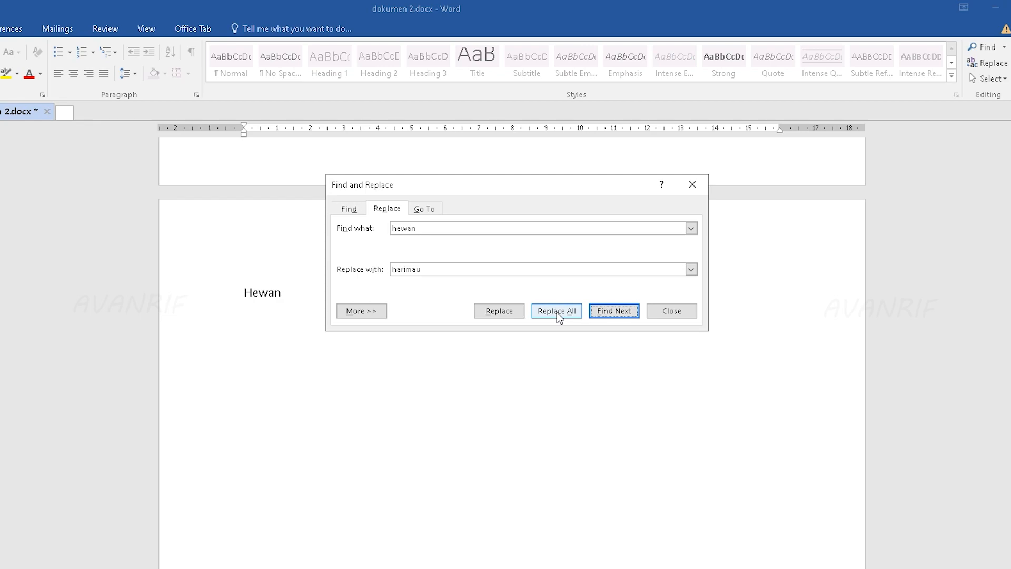
pyautogui.click(441, 397)
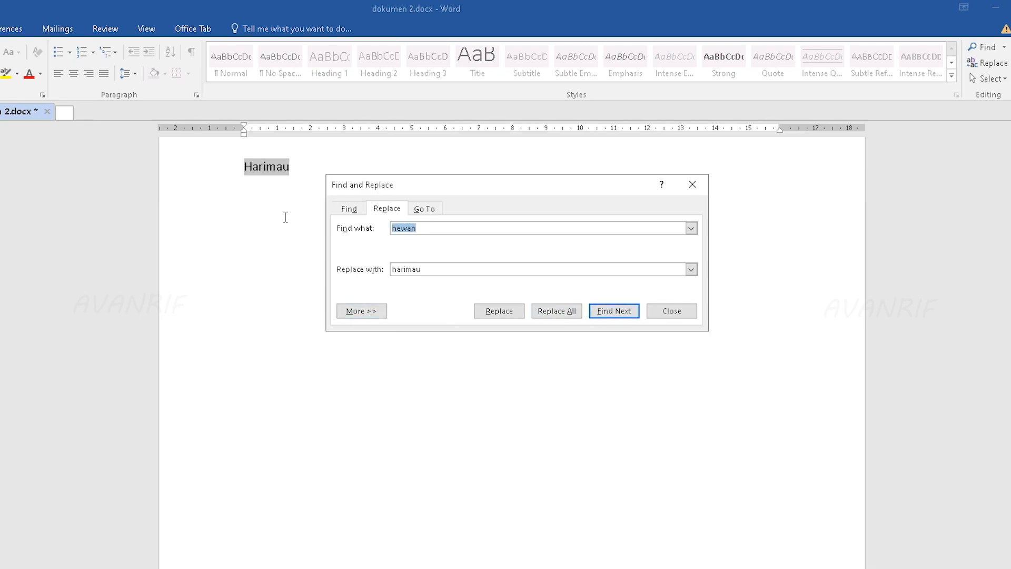
pyautogui.scroll(5, 289, 337)
pyautogui.scroll(-6, 316, 406)
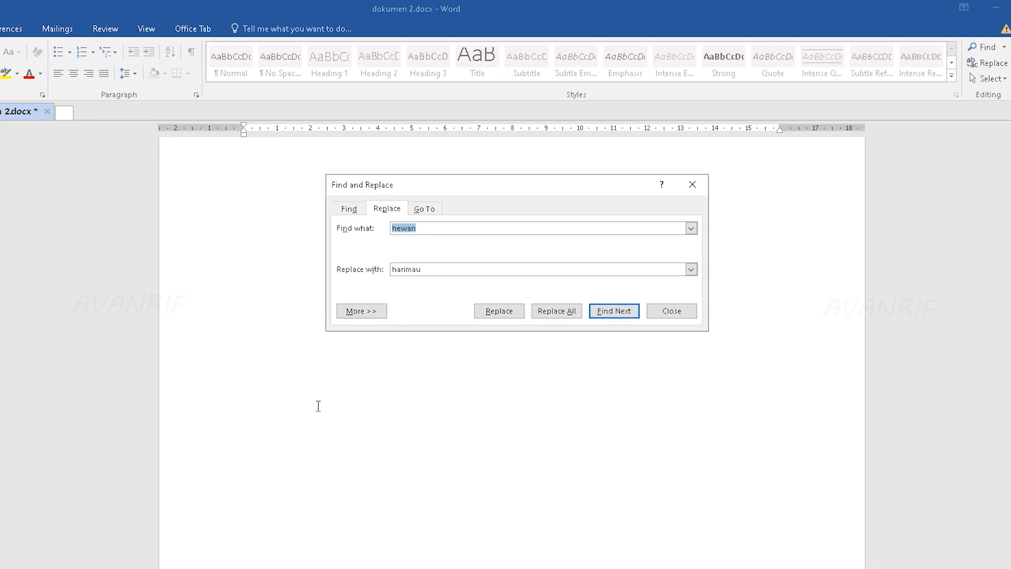
pyautogui.scroll(10, 316, 406)
pyautogui.click(422, 268)
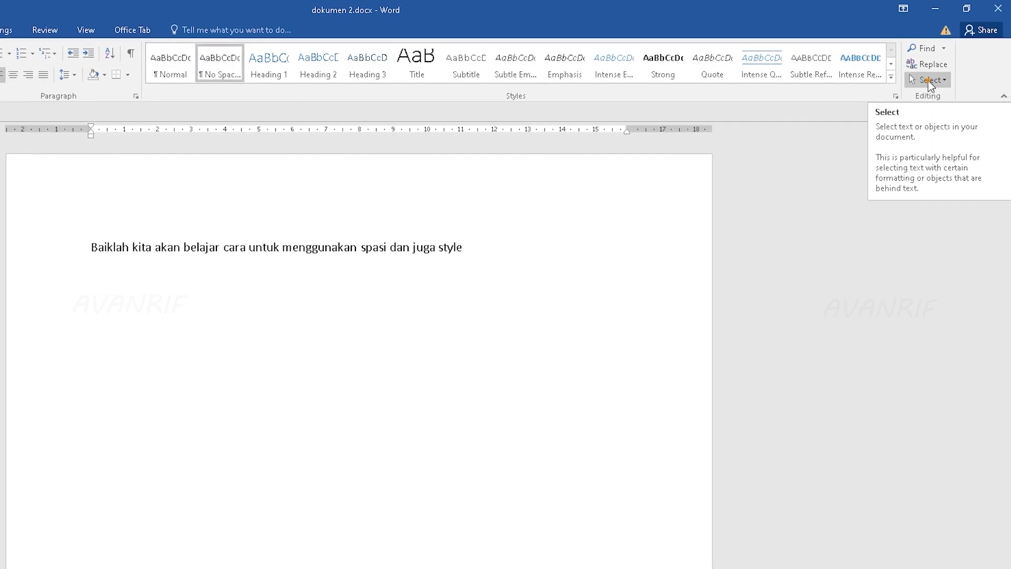
# Select all content of the document, review the selection through the last page, and deselect it
pyautogui.click(928, 80)
pyautogui.click(885, 96)
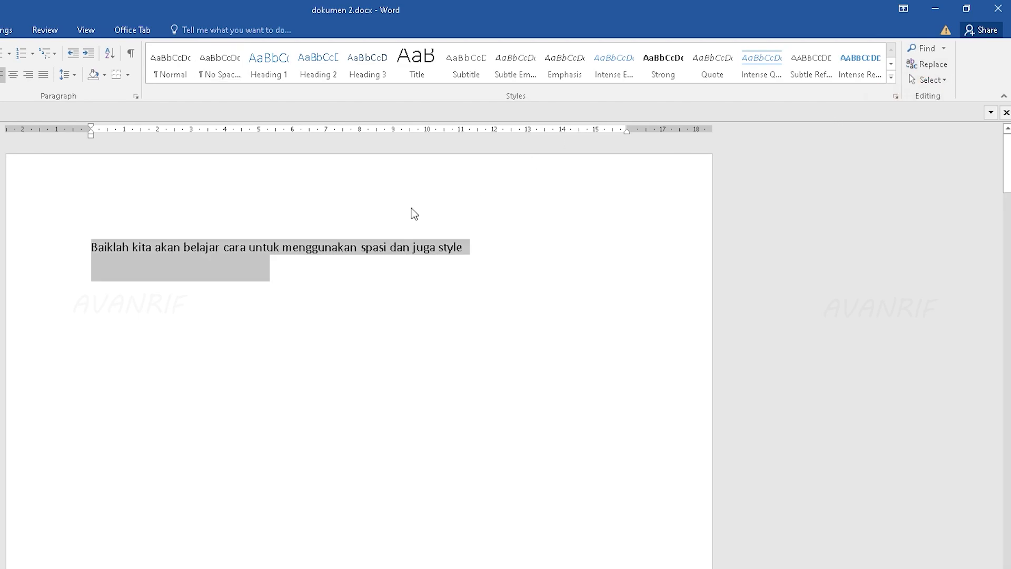
pyautogui.scroll(-5, 296, 300)
pyautogui.scroll(-7, 492, 252)
pyautogui.moveTo(1007, 268); pyautogui.dragTo(1008, 543)
pyautogui.scroll(20, 1000, 406)
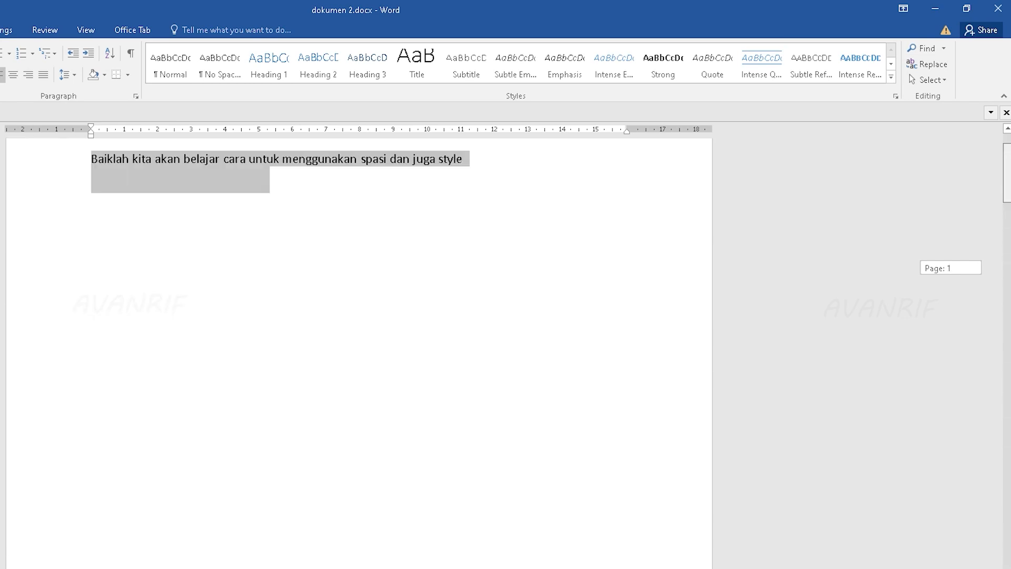
pyautogui.click(526, 256)
# Turn on Select Objects and look over the first page with it
pyautogui.click(928, 79)
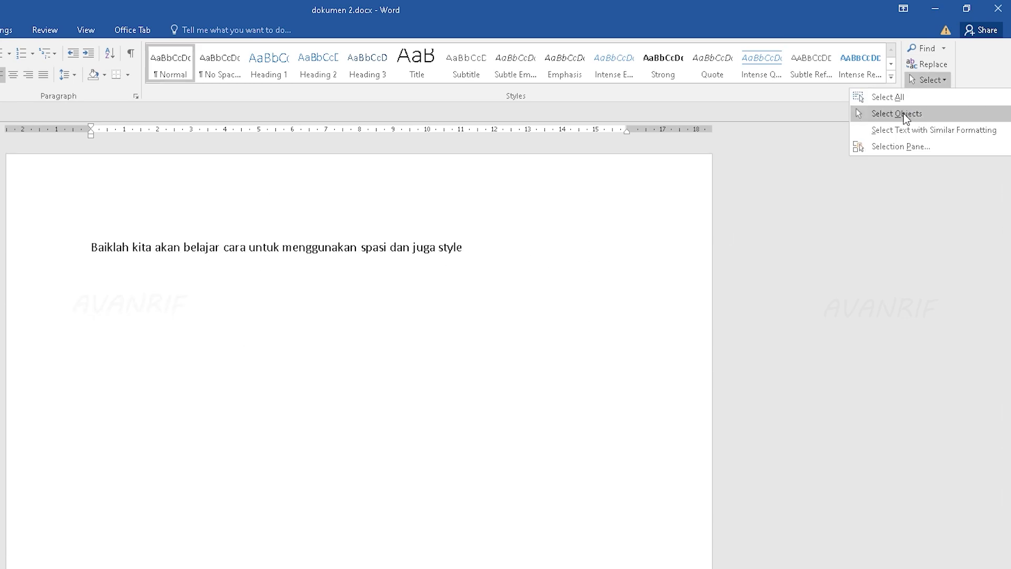
pyautogui.click(905, 114)
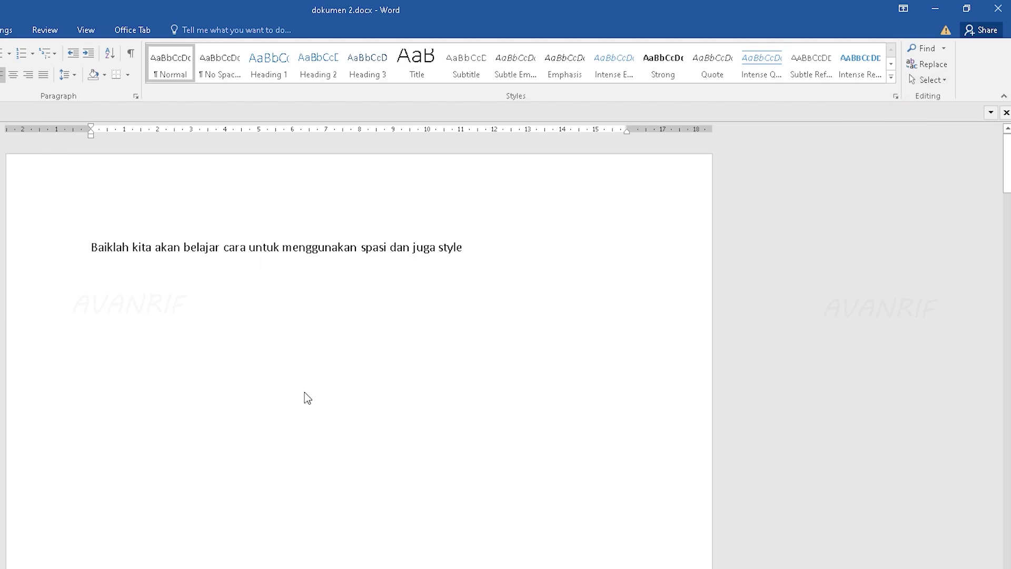
pyautogui.scroll(-3, 380, 324)
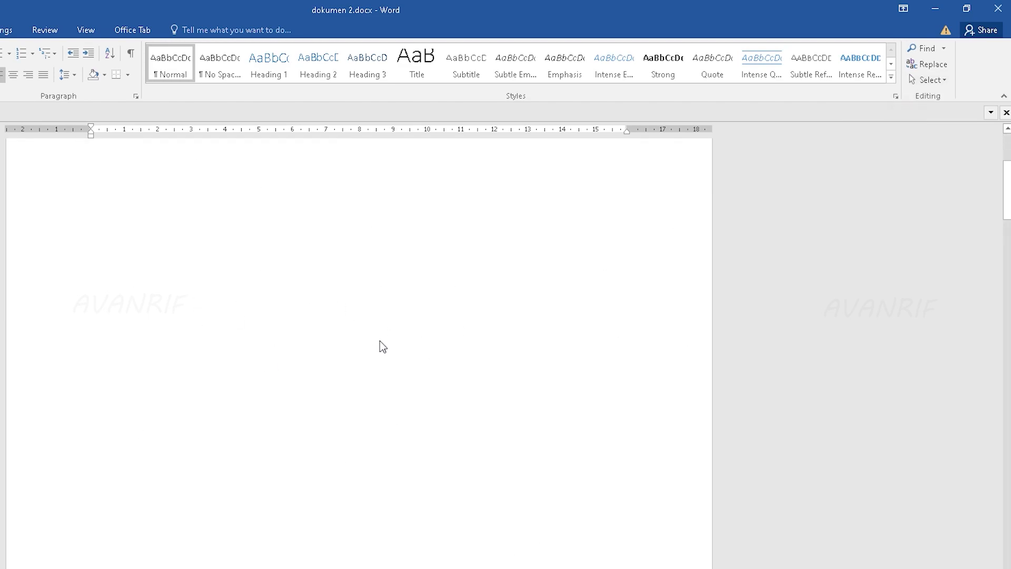
pyautogui.scroll(3, 322, 295)
pyautogui.click(928, 79)
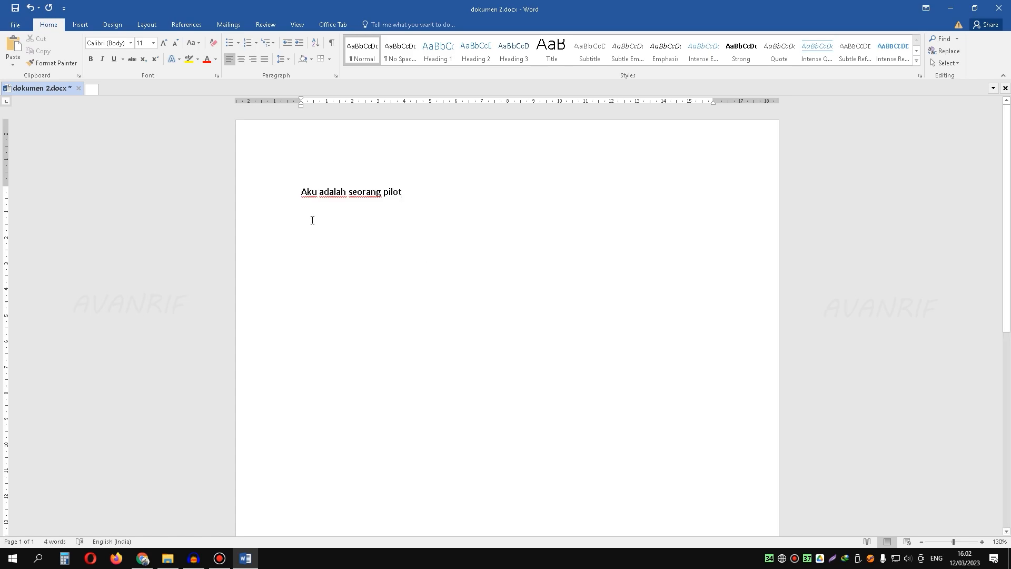
# Add the text "hahaha" to the document with the sentence "Aku adalah seorang pilot" to try out the word count
pyautogui.doubleClick(306, 195)
pyautogui.click(330, 194)
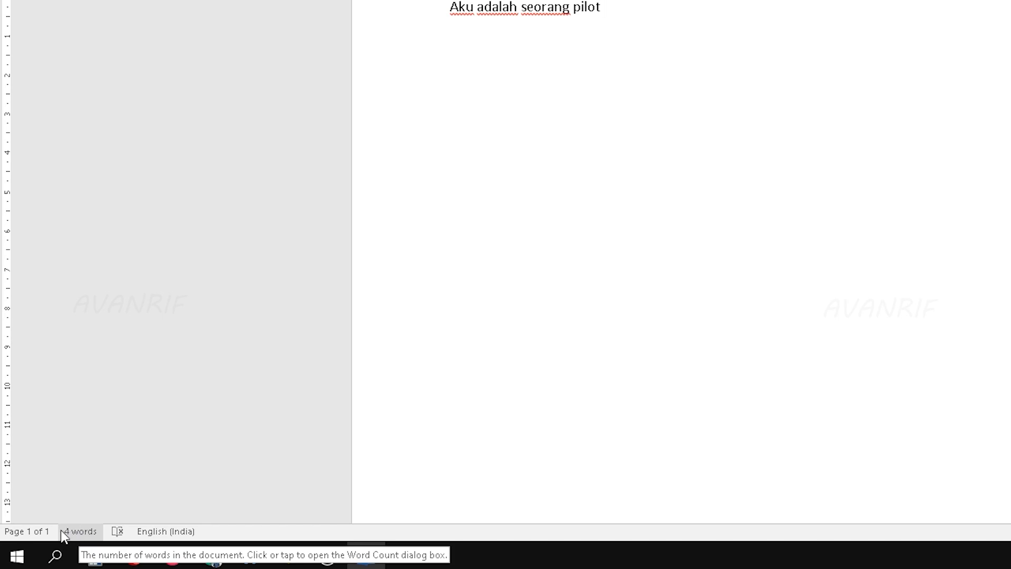
pyautogui.write('hahaha')
pyautogui.moveTo(520, 103); pyautogui.dragTo(548, 103)
pyautogui.click(548, 188)
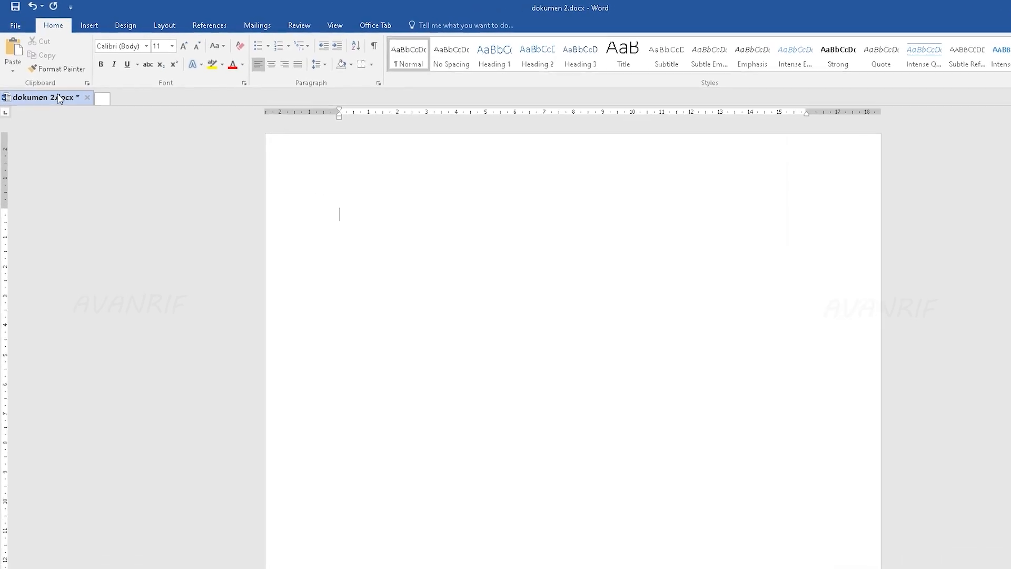
# Show the clipboard's stored items and hide them again
pyautogui.click(97, 92)
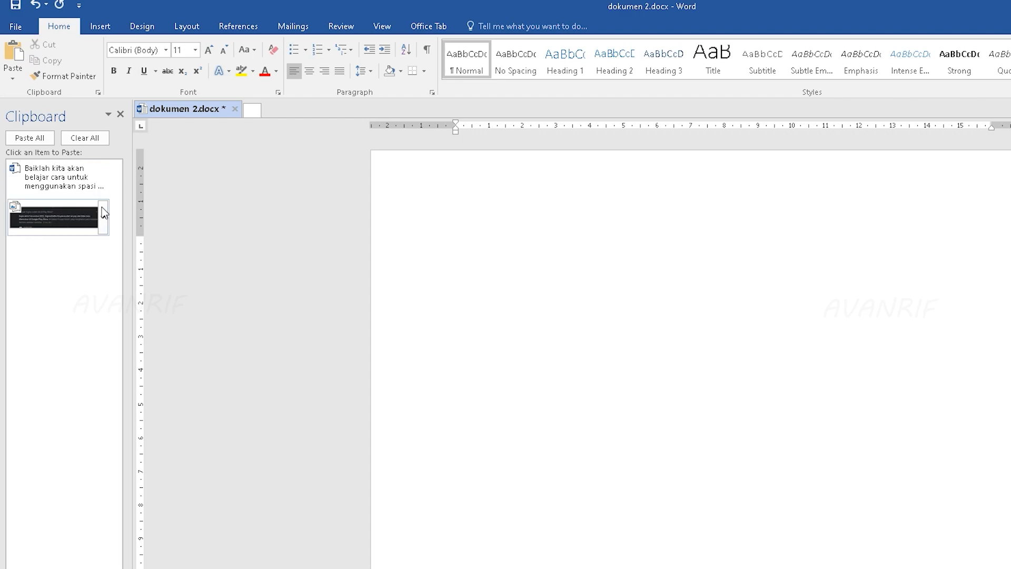
pyautogui.click(120, 114)
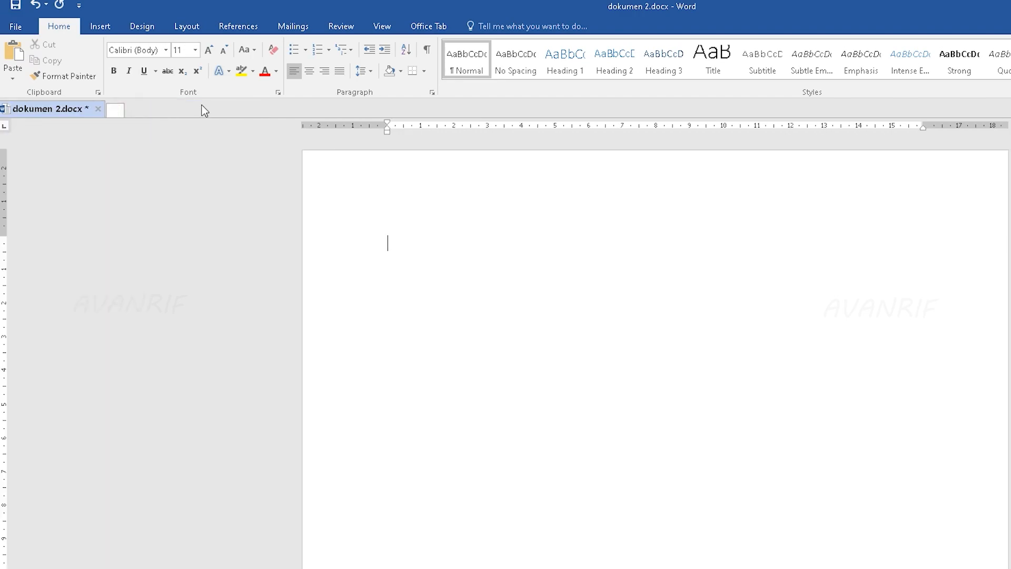
# Choose the Agency FB font in Bold at size 11 in the detailed font settings
pyautogui.click(279, 93)
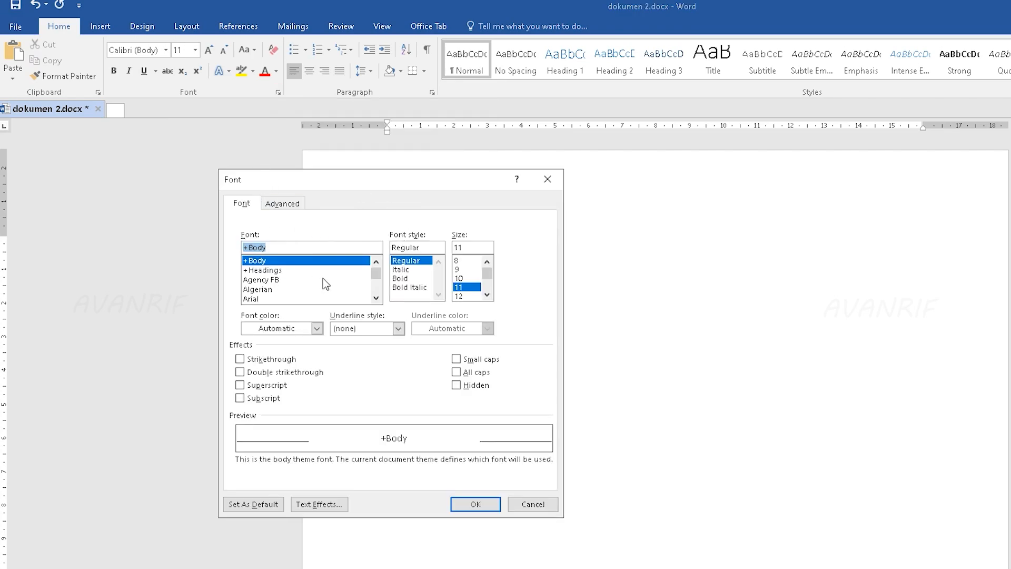
pyautogui.click(271, 282)
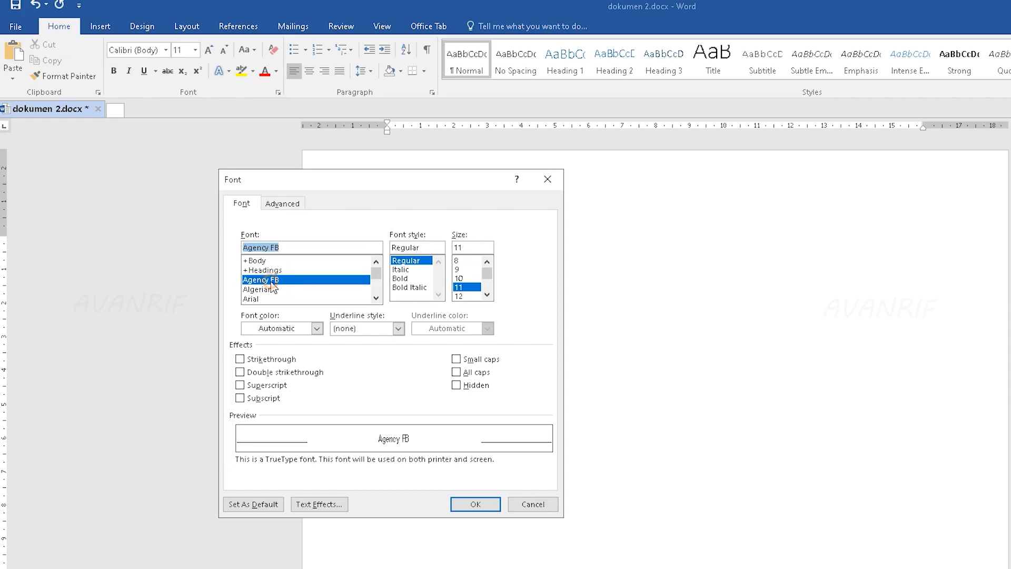
pyautogui.click(409, 277)
pyautogui.click(461, 269)
pyautogui.click(469, 287)
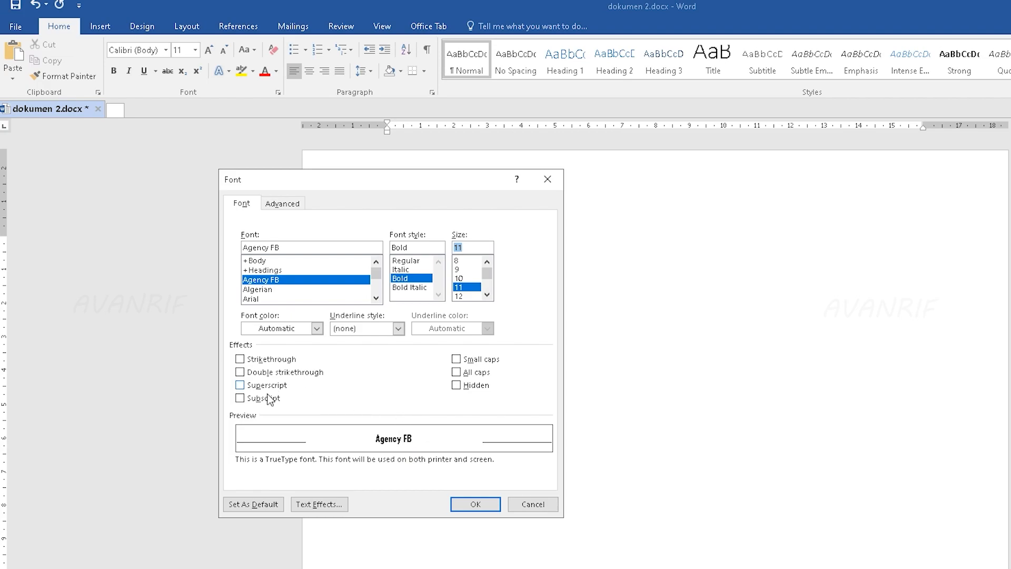
# Try the Strikethrough effect on and off, and examine the advanced character spacing settings and scale choices
pyautogui.click(239, 361)
pyautogui.click(240, 361)
pyautogui.click(283, 204)
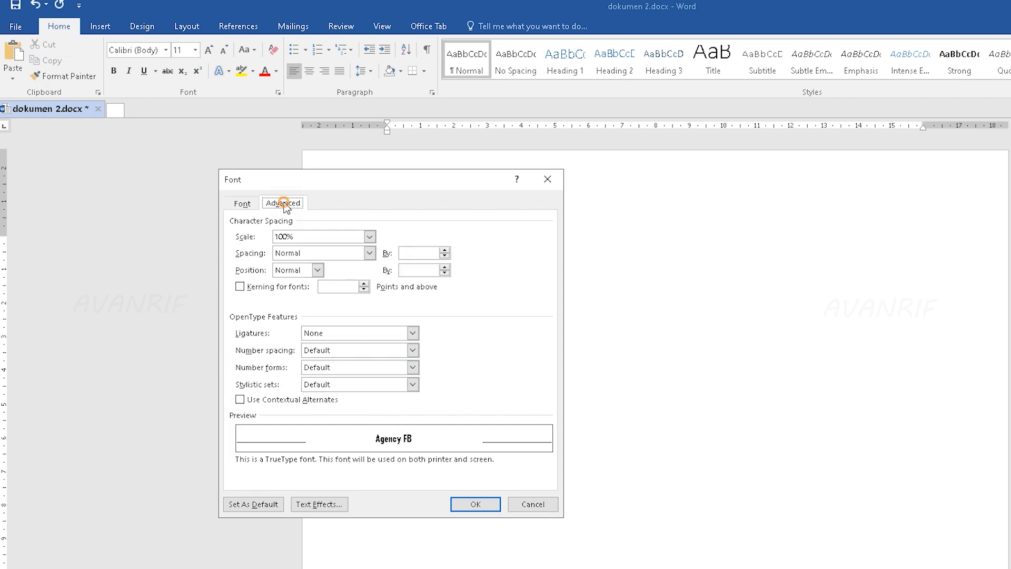
pyautogui.click(369, 236)
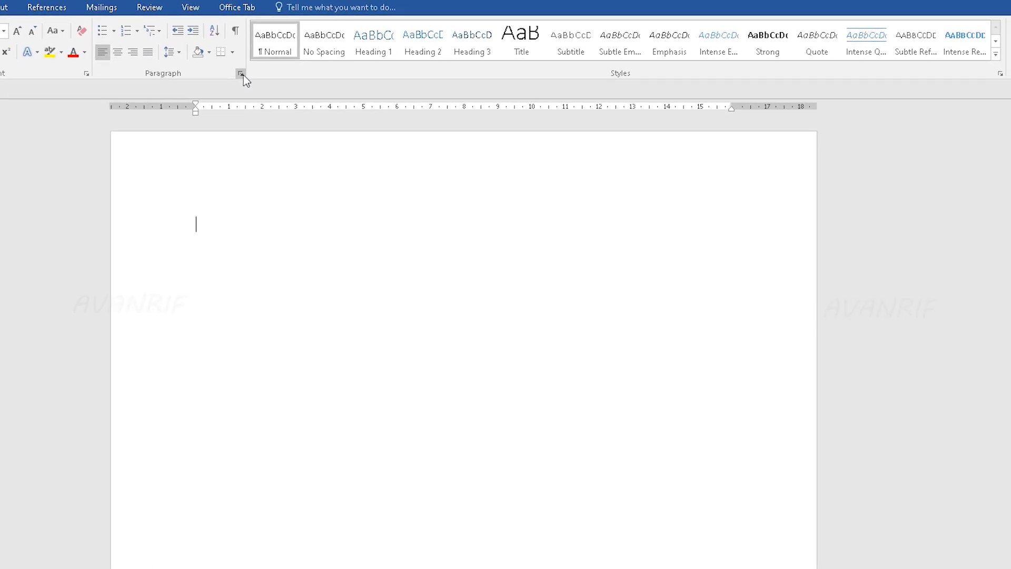
# Examine the detailed paragraph settings and the alignment choices, leaving the paragraph's alignment as it is
pyautogui.click(242, 74)
pyautogui.moveTo(877, 133); pyautogui.dragTo(427, 185)
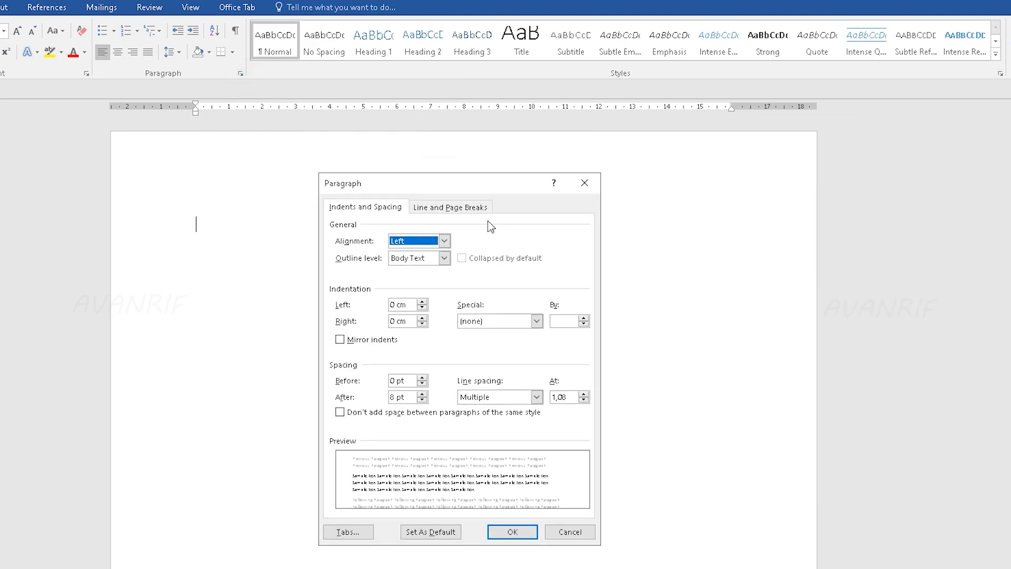
pyautogui.click(443, 240)
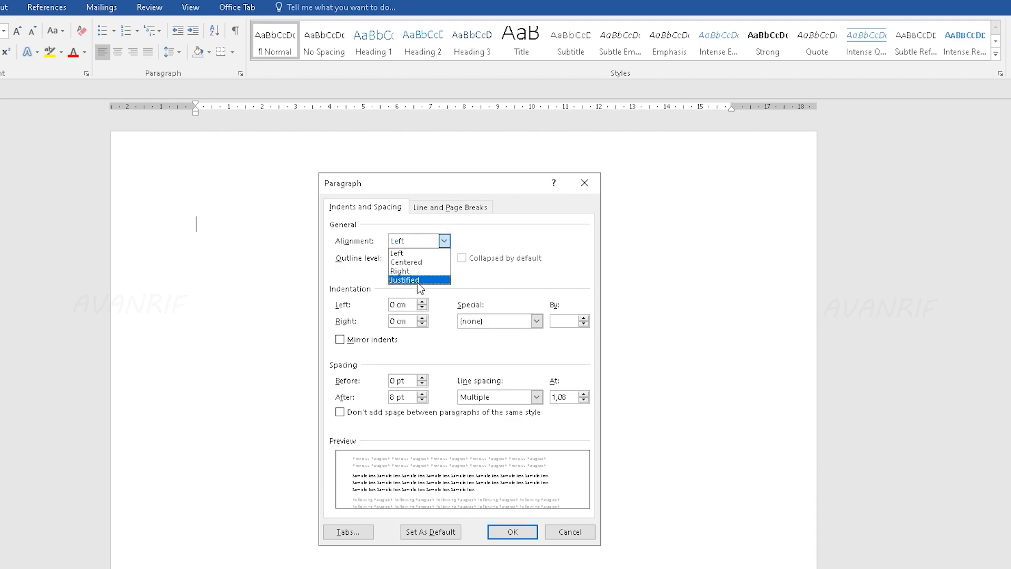
pyautogui.click(564, 287)
pyautogui.click(584, 183)
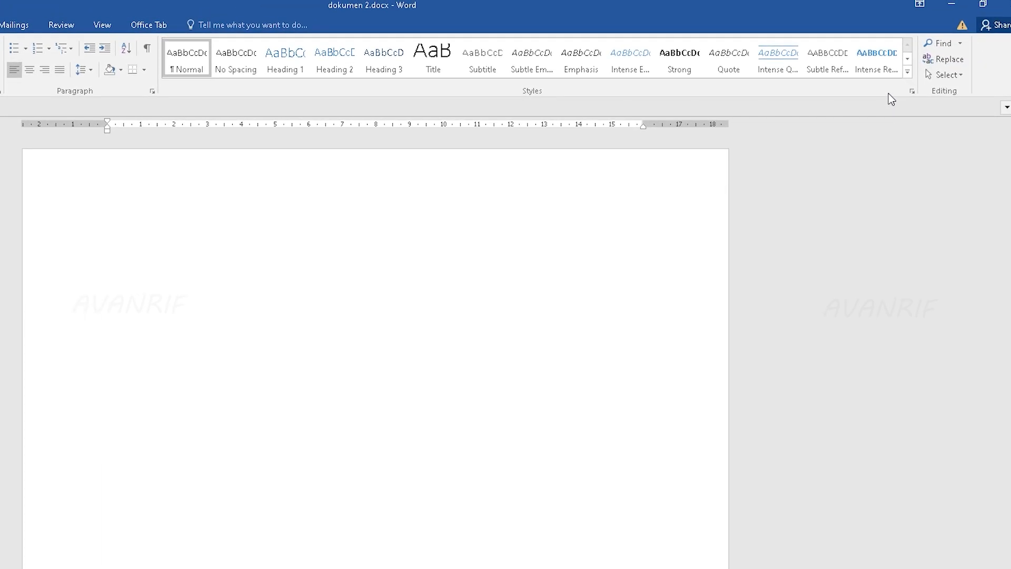
# Show the full list of styles and hide it again
pyautogui.click(911, 92)
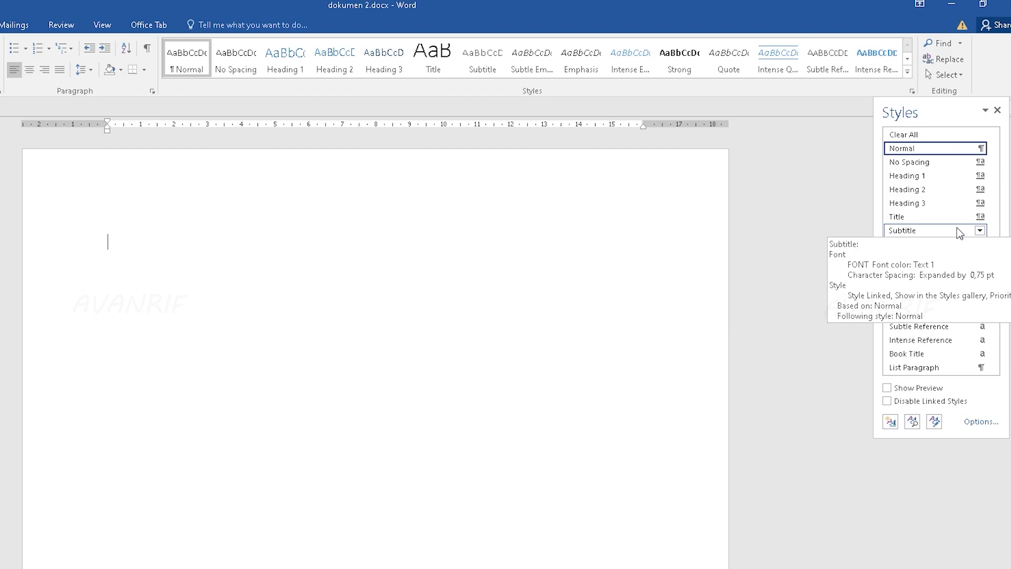
pyautogui.click(997, 110)
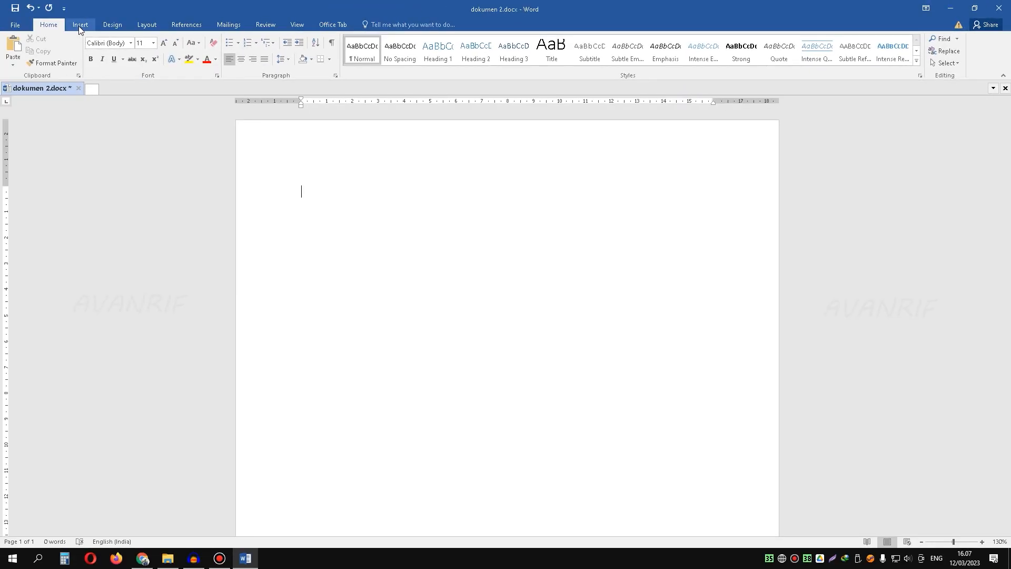
# Try out several built-in cover pages in the document, such as Banded, Facet and Grid
pyautogui.click(80, 27)
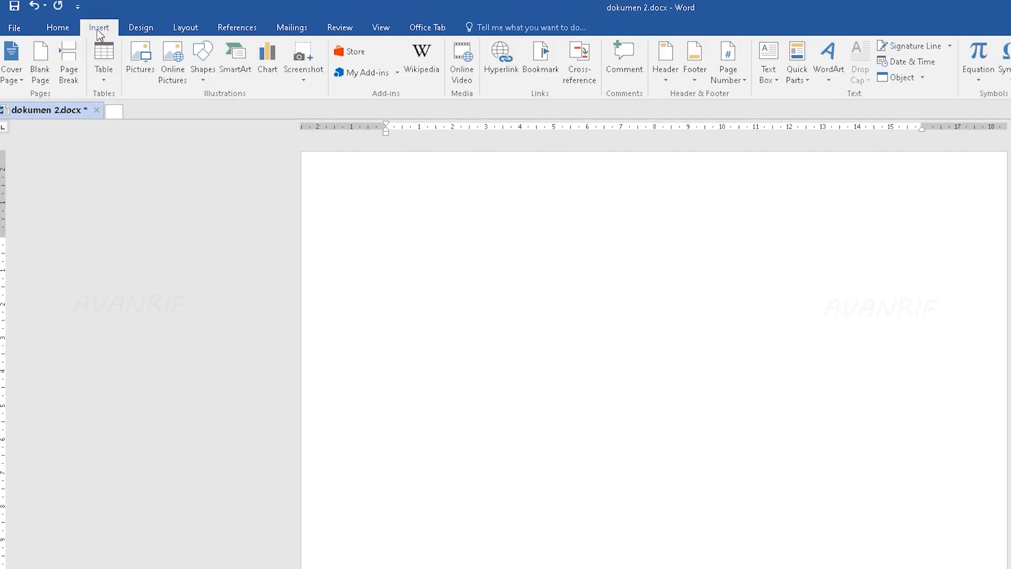
pyautogui.click(15, 79)
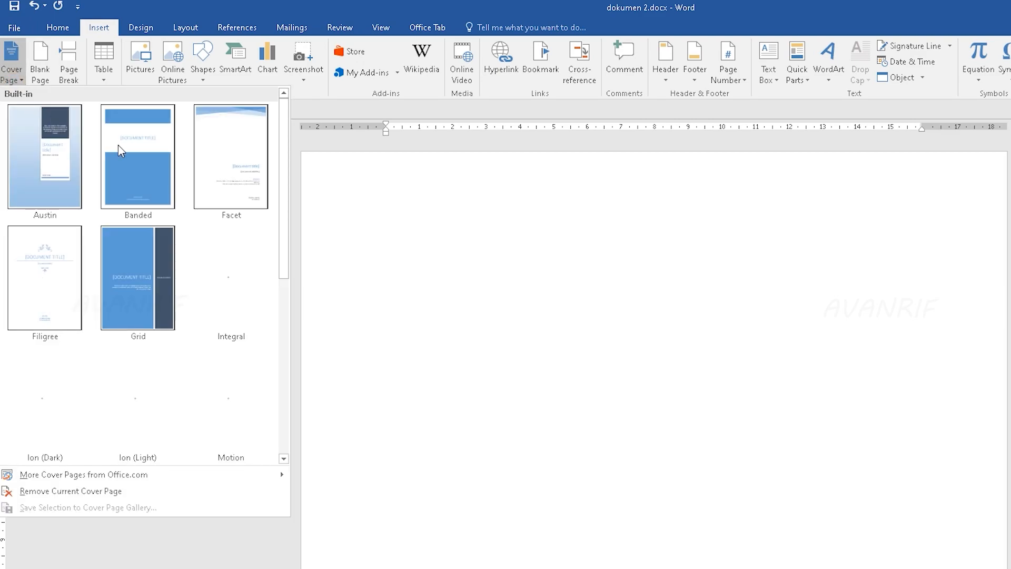
pyautogui.click(158, 169)
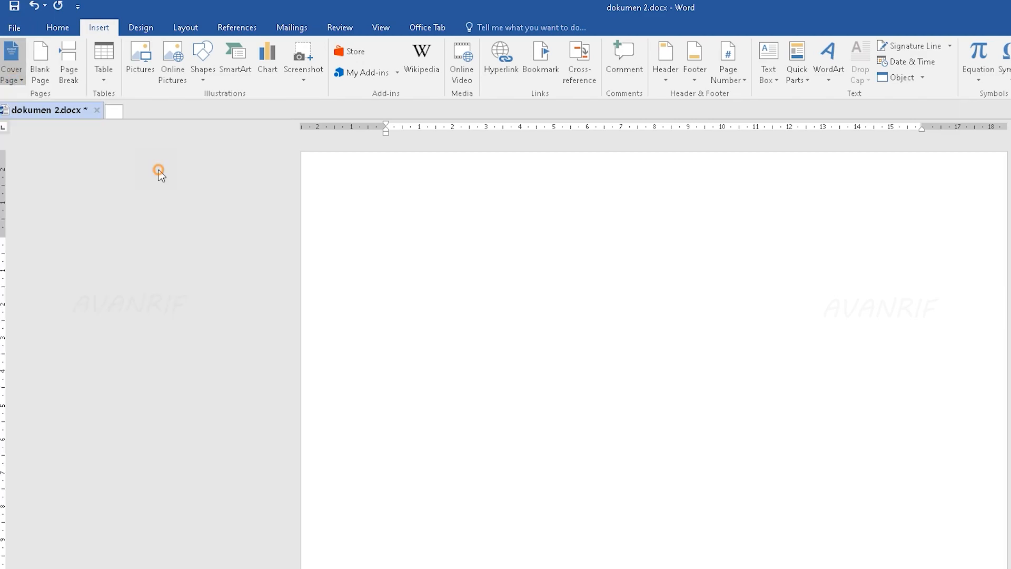
pyautogui.click(13, 77)
pyautogui.click(233, 175)
pyautogui.click(12, 71)
pyautogui.click(247, 304)
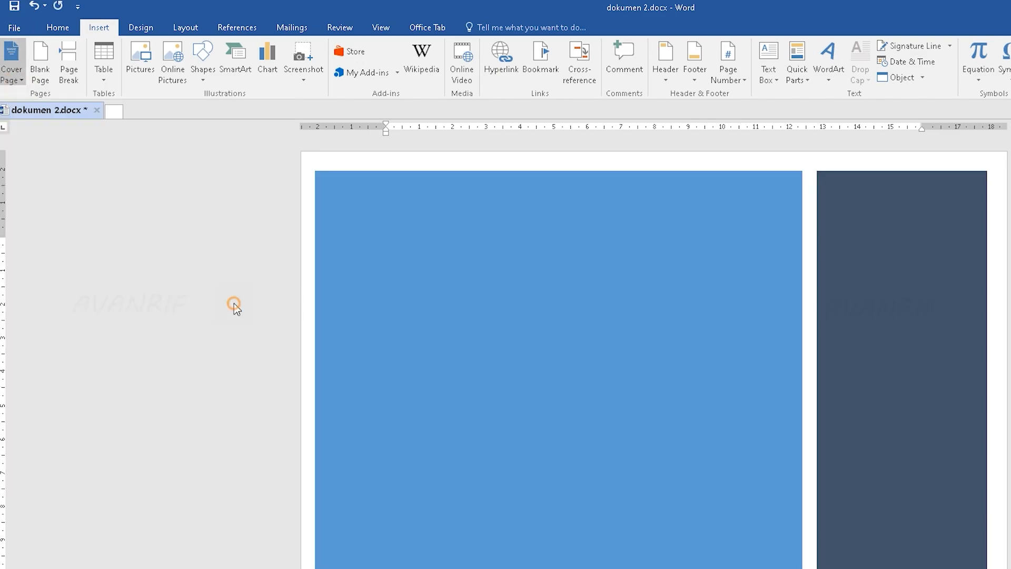
pyautogui.click(11, 71)
pyautogui.click(168, 374)
pyautogui.click(12, 71)
pyautogui.click(247, 396)
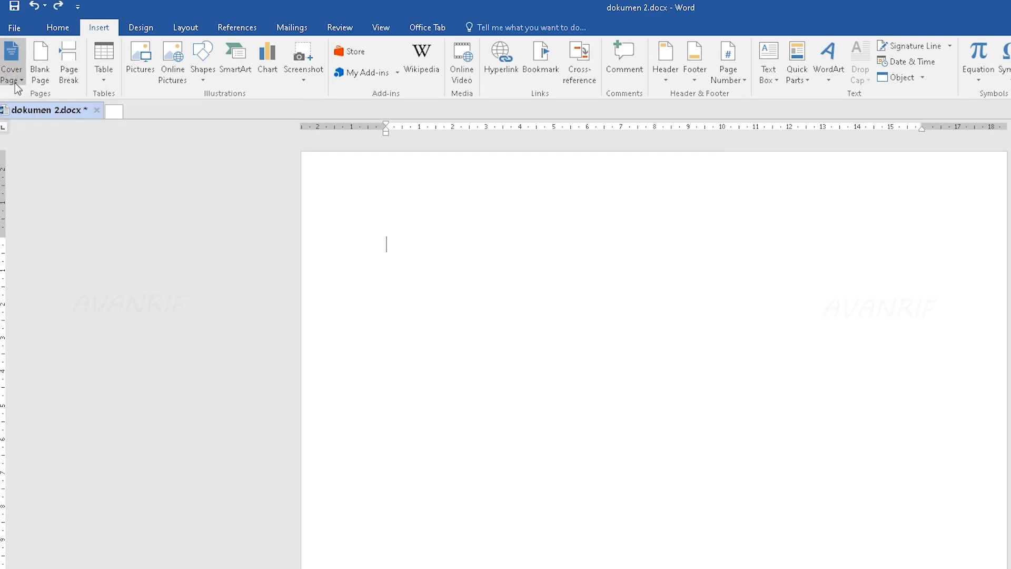
# Add a blank page to the document and return to the first page
pyautogui.click(40, 72)
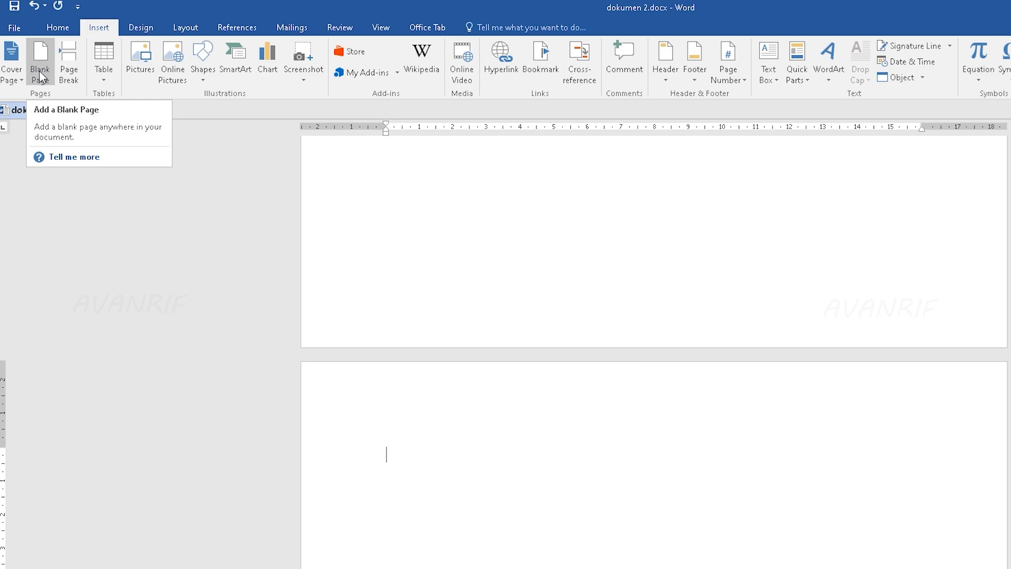
pyautogui.scroll(4, 296, 245)
pyautogui.scroll(1, 638, 467)
# Break to a new page from the start of the first page and look at the added page
pyautogui.click(462, 245)
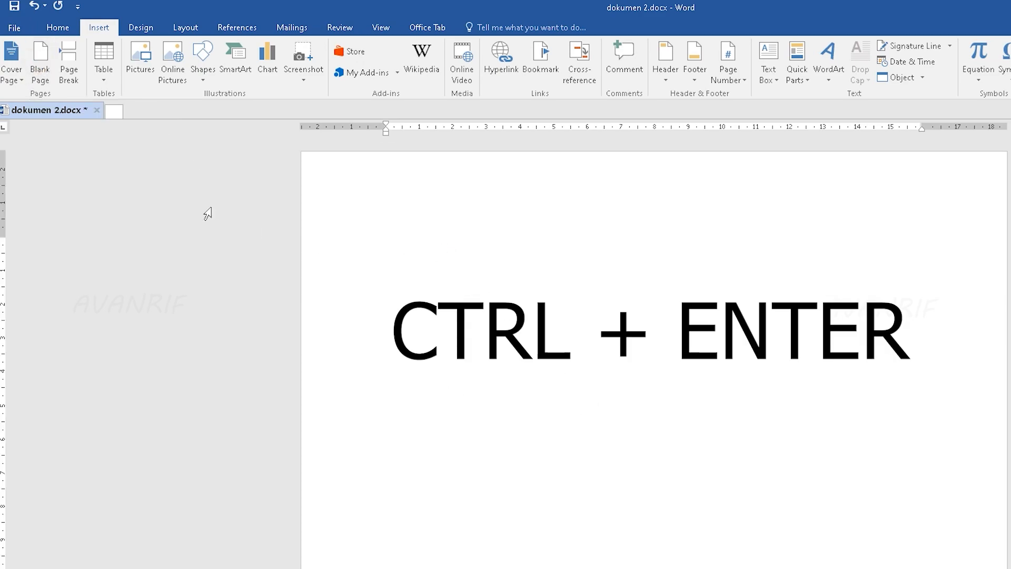
pyautogui.hotkey('ctrl', 'Return')
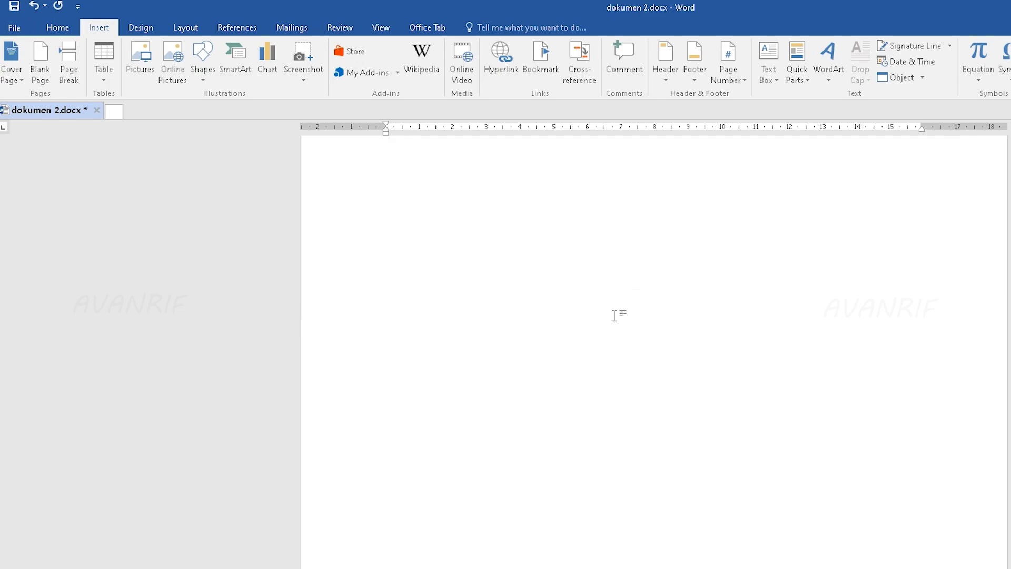
pyautogui.scroll(-6, 658, 397)
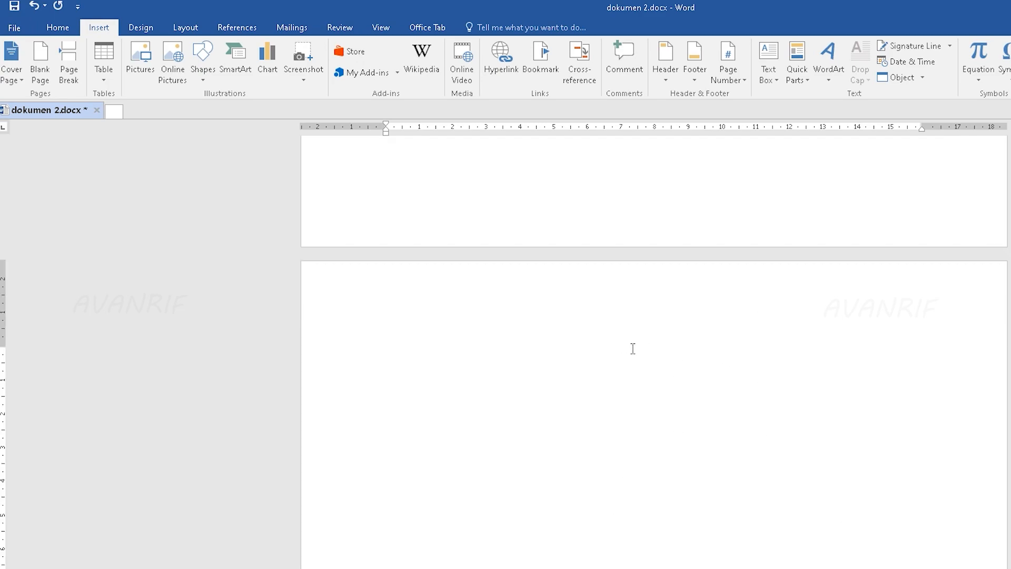
# Insert a further page break at the cursor and view the resulting page
pyautogui.click(71, 74)
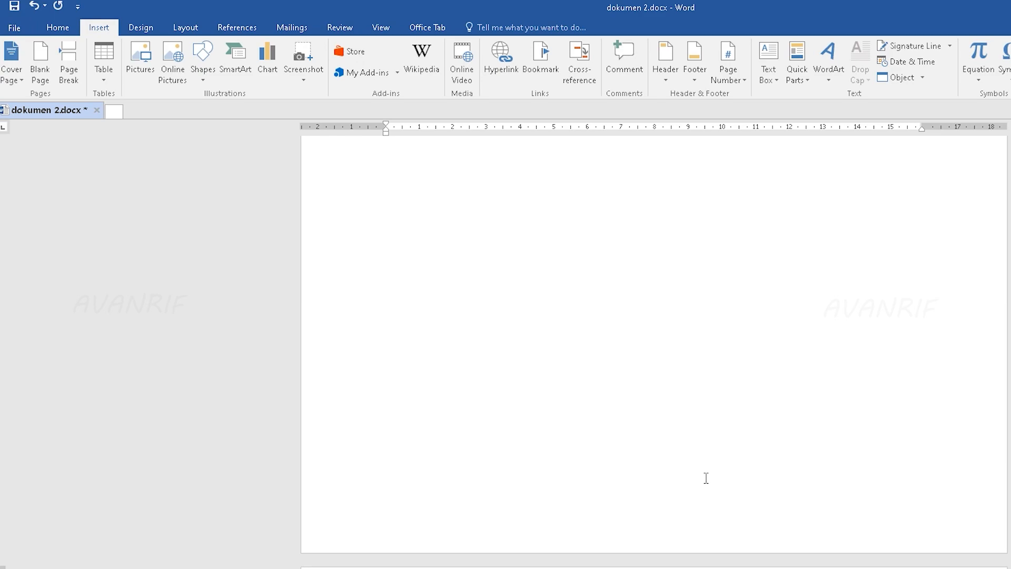
pyautogui.scroll(-2, 621, 406)
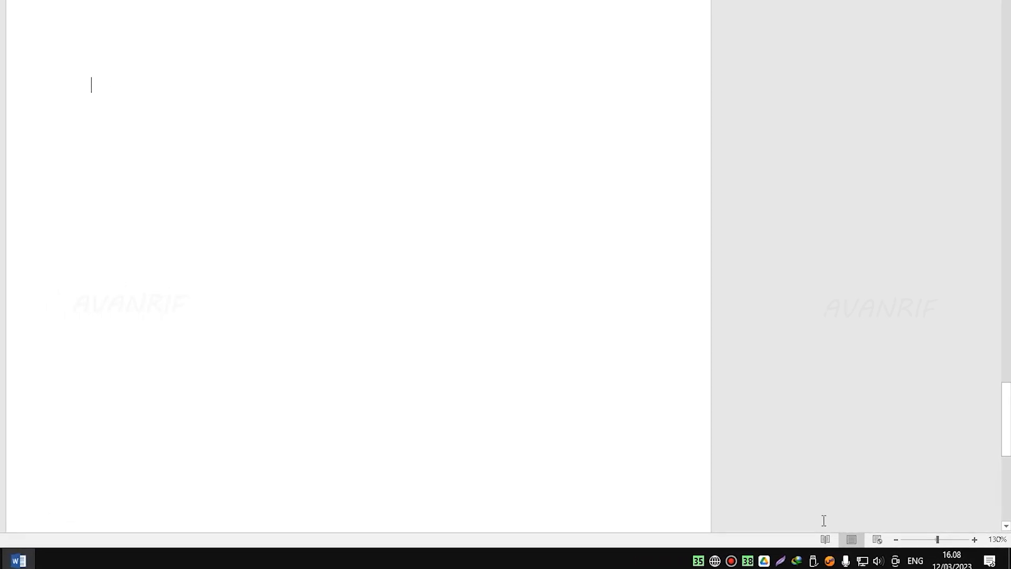
pyautogui.click(797, 538)
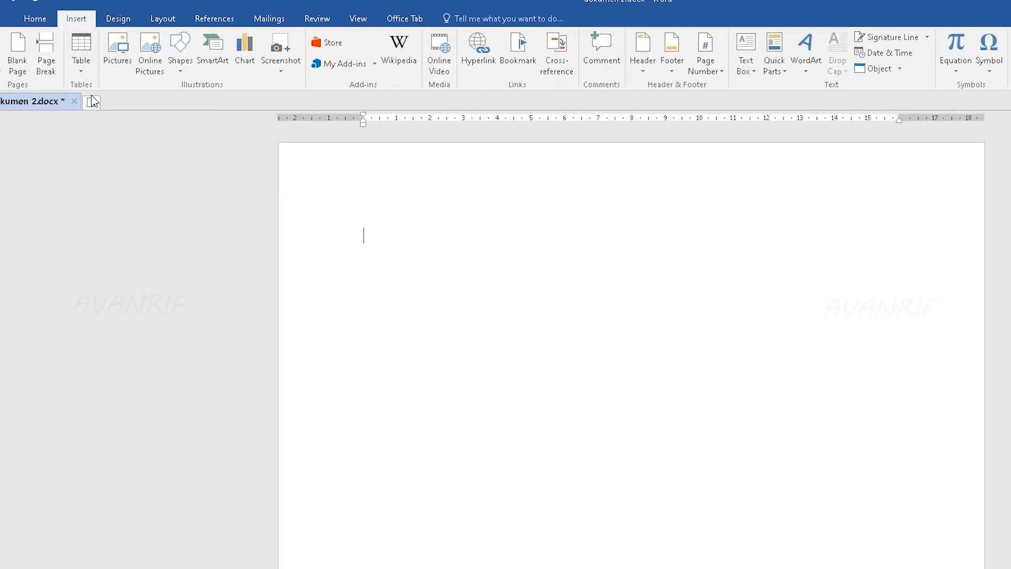
# Insert a table with 10 columns and 5 rows by specifying its exact size
pyautogui.click(84, 55)
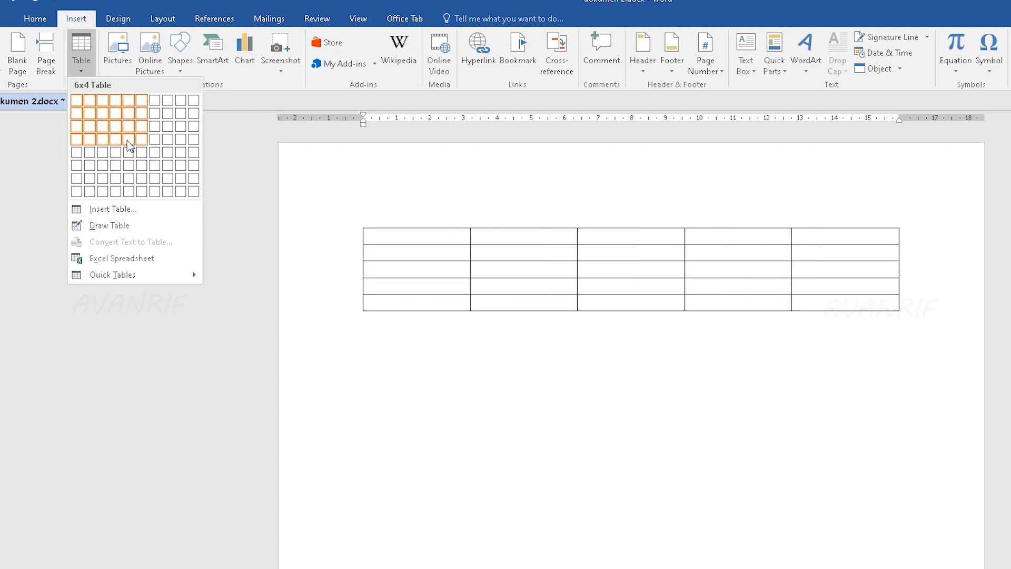
pyautogui.click(131, 215)
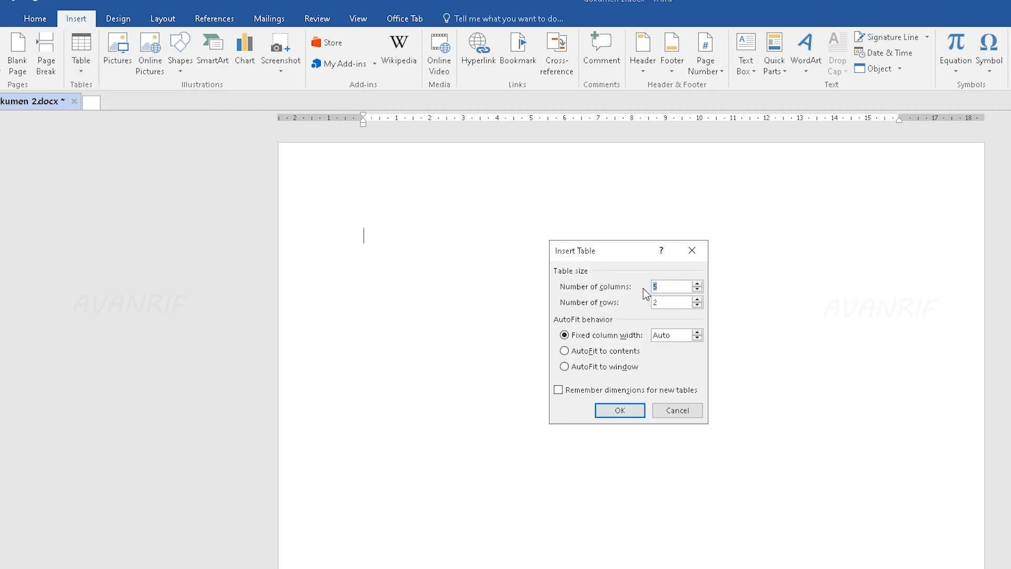
pyautogui.click(680, 286)
pyautogui.press('BackSpace')
pyautogui.write('1')
pyautogui.click(670, 303)
pyautogui.press('BackSpace')
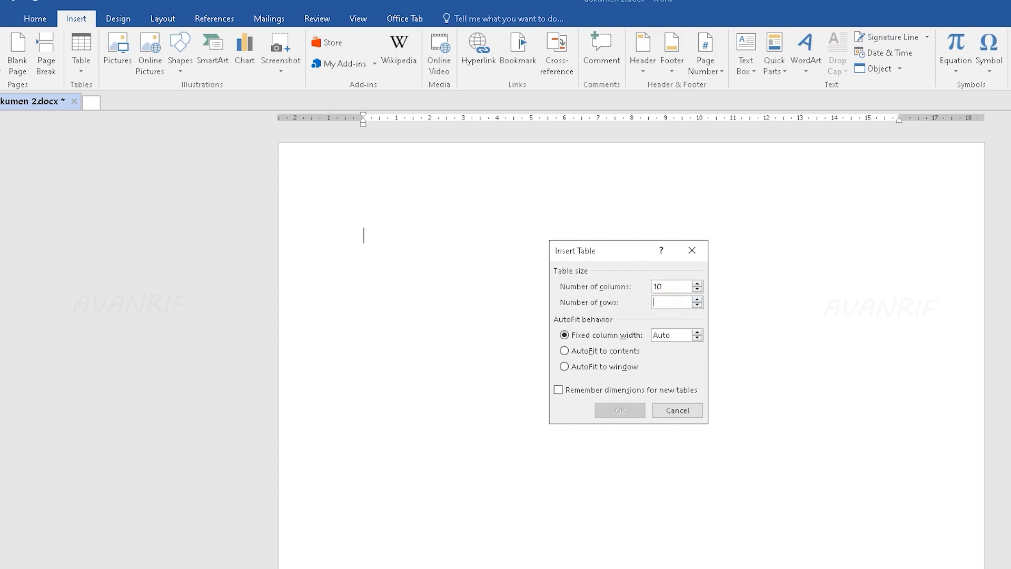
pyautogui.write('5')
pyautogui.click(629, 411)
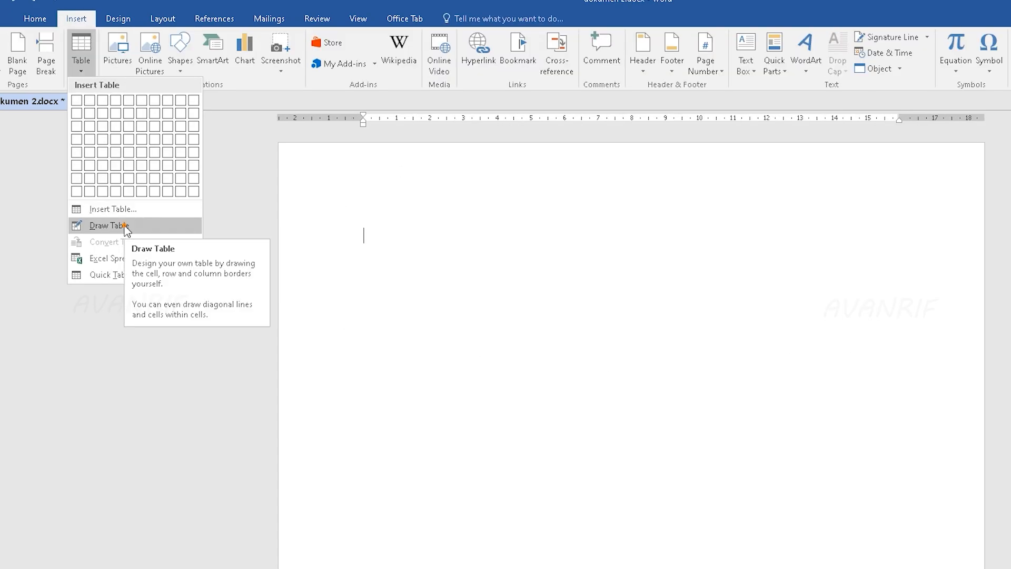
# Draw a wide table by hand across the upper part of the page and try inserting an Excel spreadsheet
pyautogui.click(126, 226)
pyautogui.moveTo(372, 231)
pyautogui.mouseDown()
pyautogui.moveTo(506, 256)
pyautogui.moveTo(824, 264)
pyautogui.mouseUp()
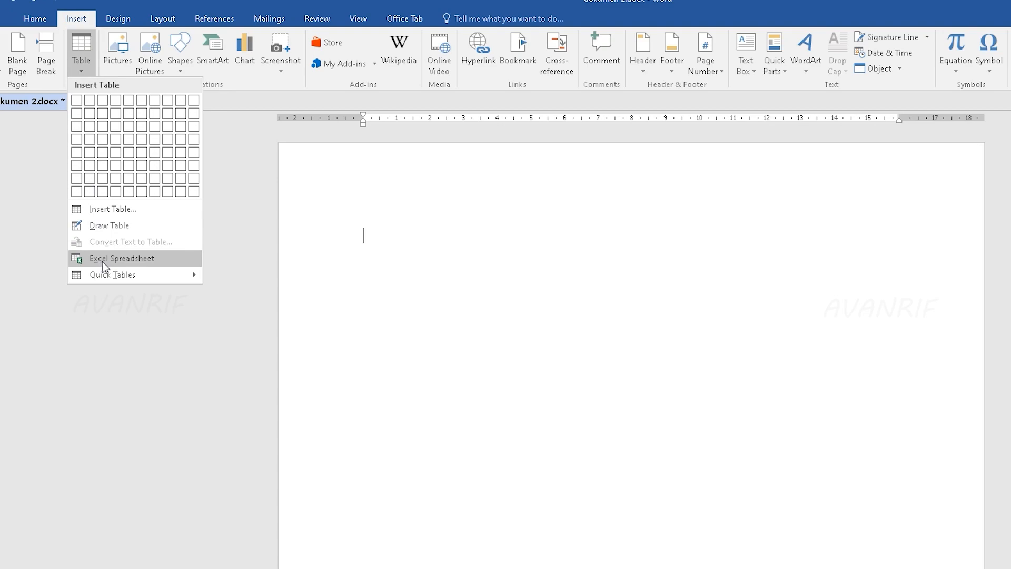
pyautogui.click(112, 259)
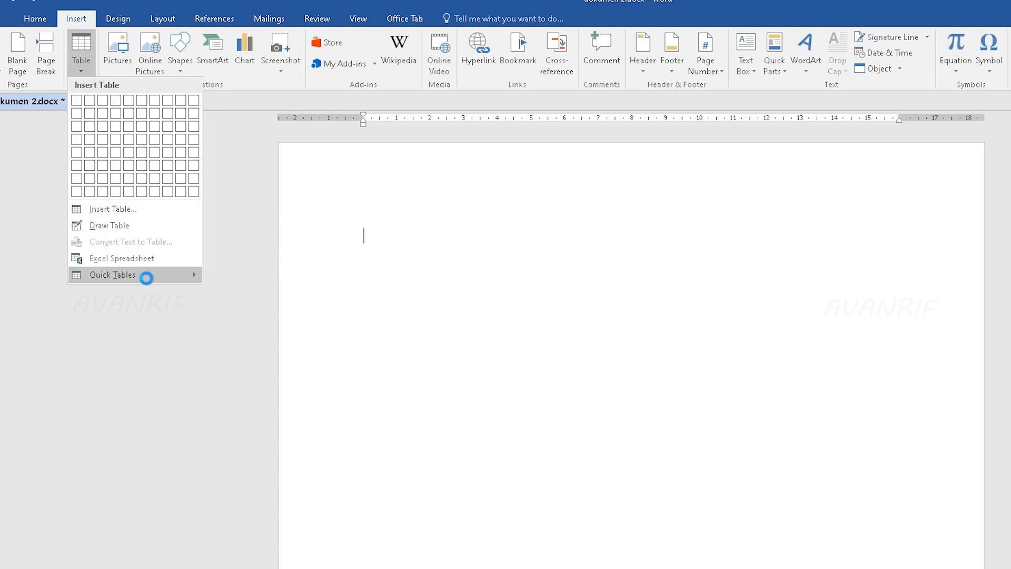
# Insert the Calendar 2 quick table and delete it again
pyautogui.moveTo(150, 279)
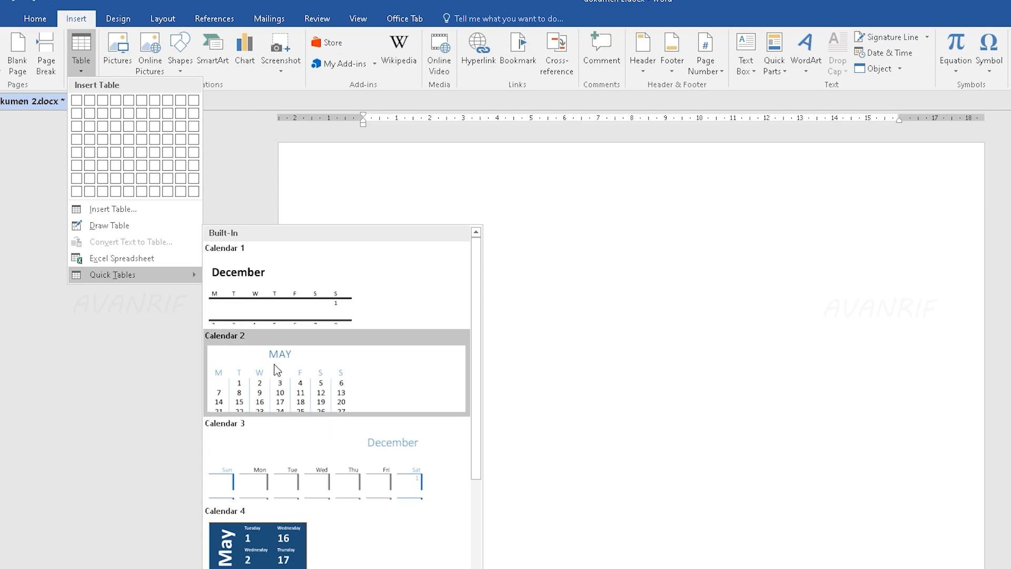
pyautogui.click(329, 371)
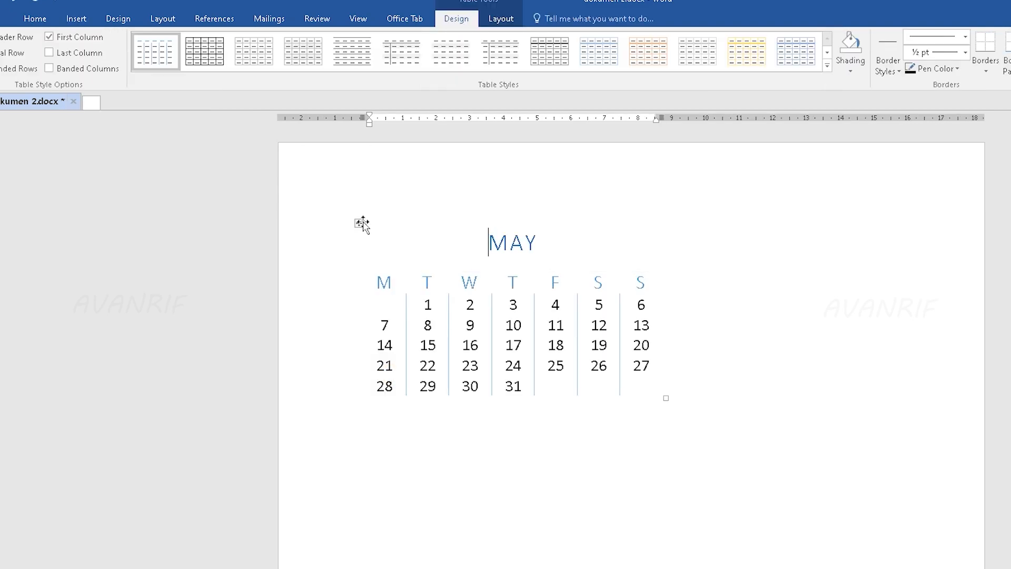
pyautogui.click(361, 222)
pyautogui.press('BackSpace')
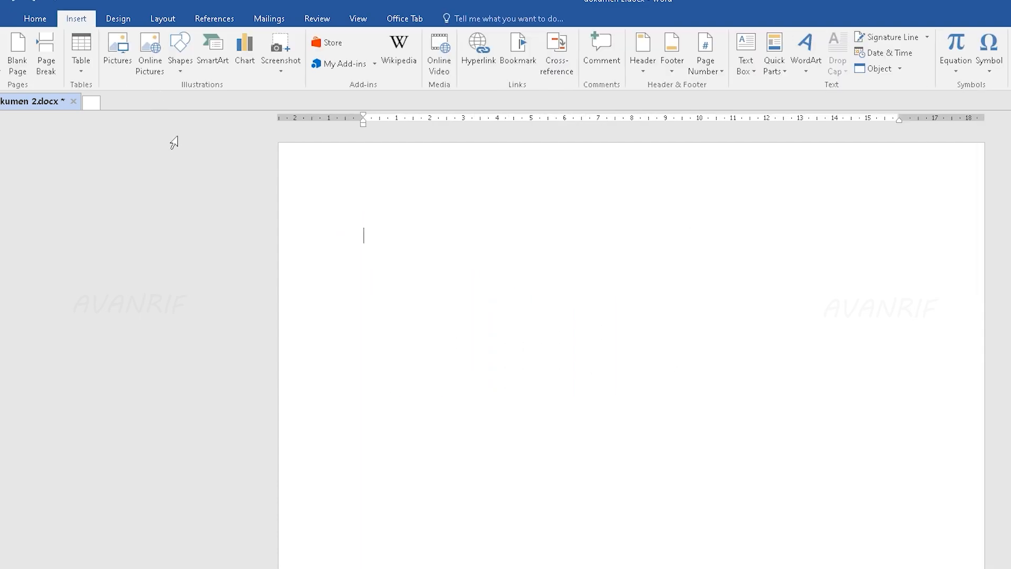
# Insert the picture epel.jpg from the Downloads folder and make it smaller from its lower-right corner
pyautogui.click(118, 50)
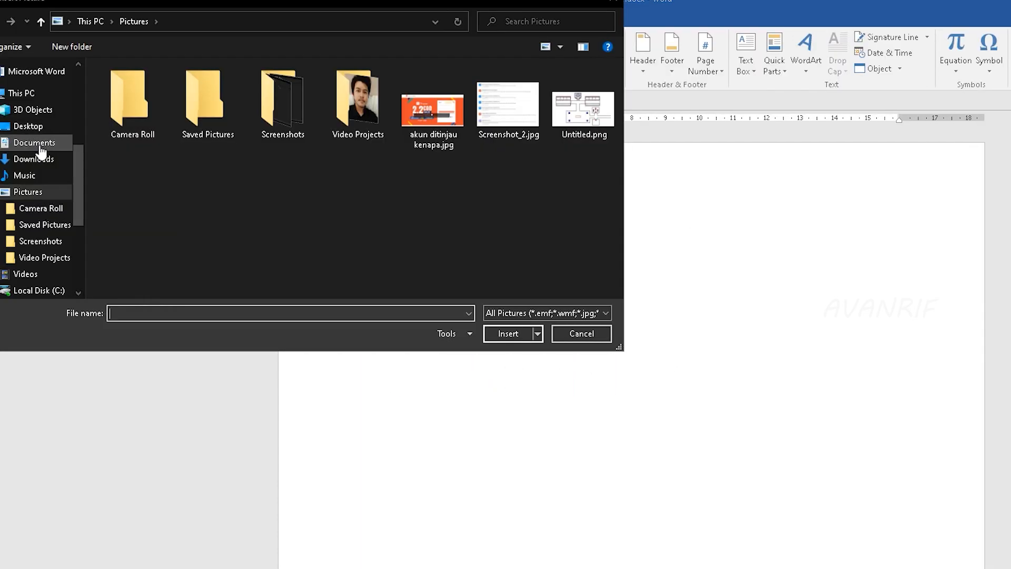
pyautogui.click(33, 159)
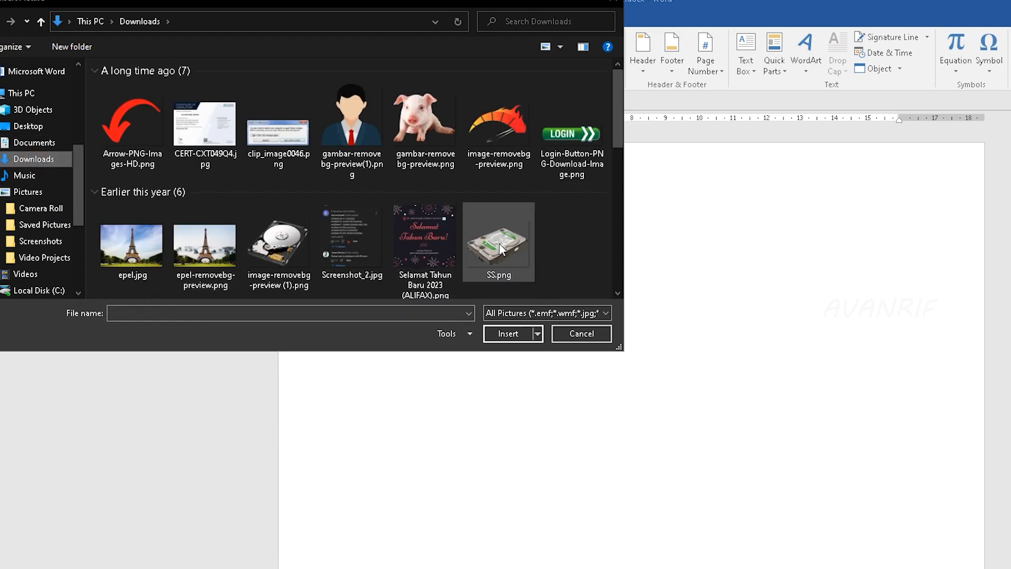
pyautogui.click(147, 249)
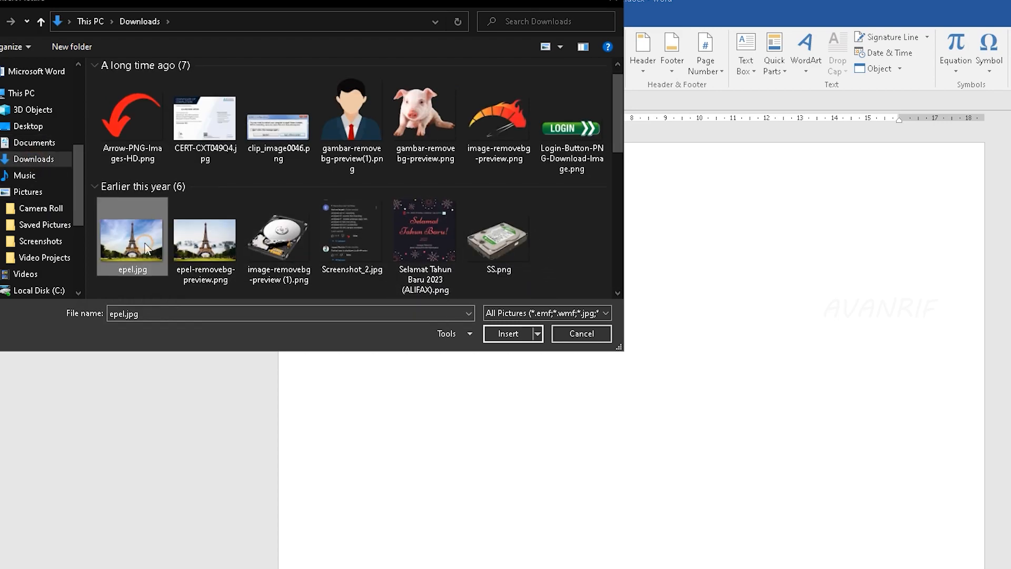
pyautogui.click(514, 334)
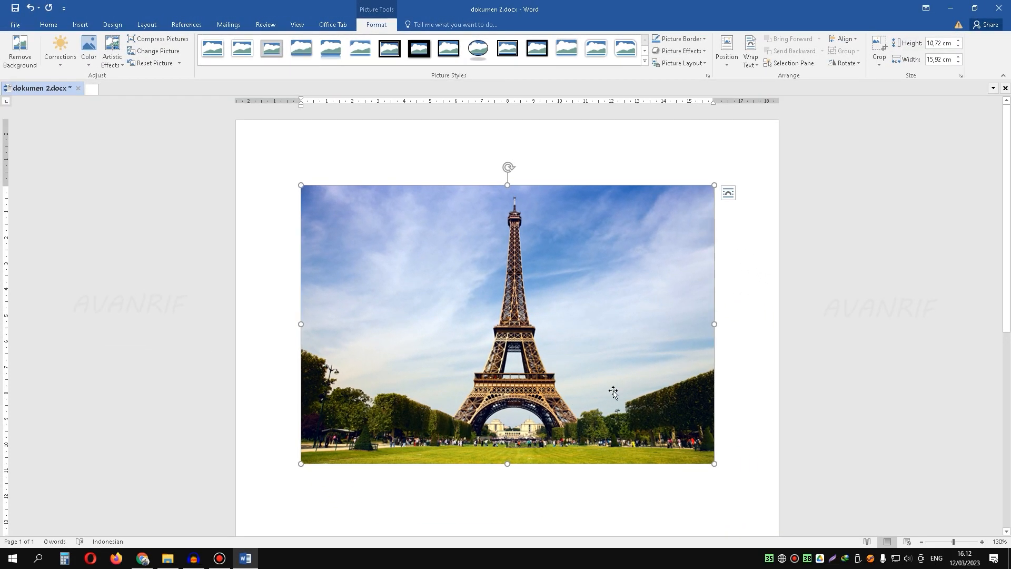
pyautogui.moveTo(712, 460); pyautogui.dragTo(627, 405)
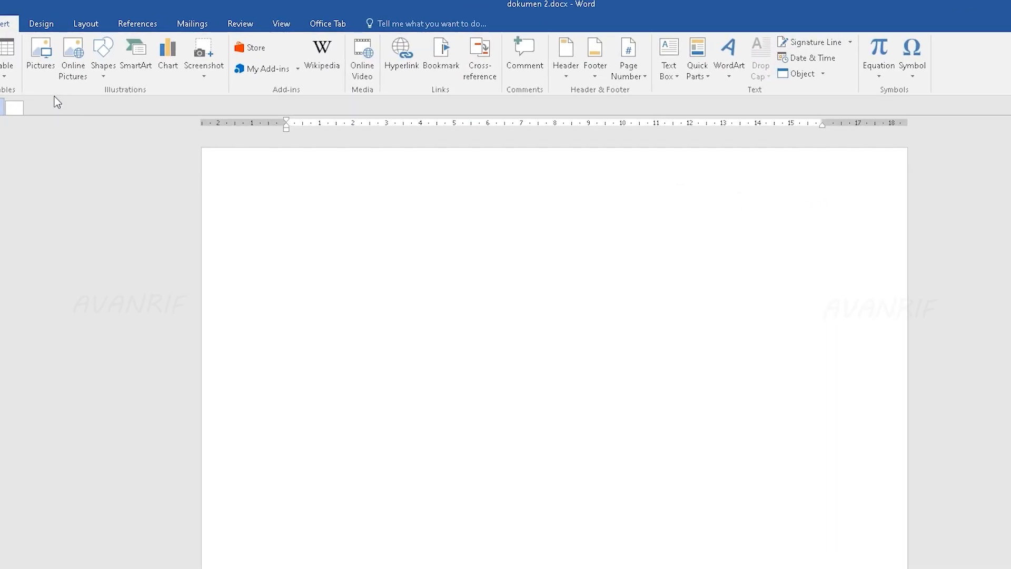
# Draw a rectangle shape about 9 cm wide in the upper part of the page
pyautogui.click(82, 58)
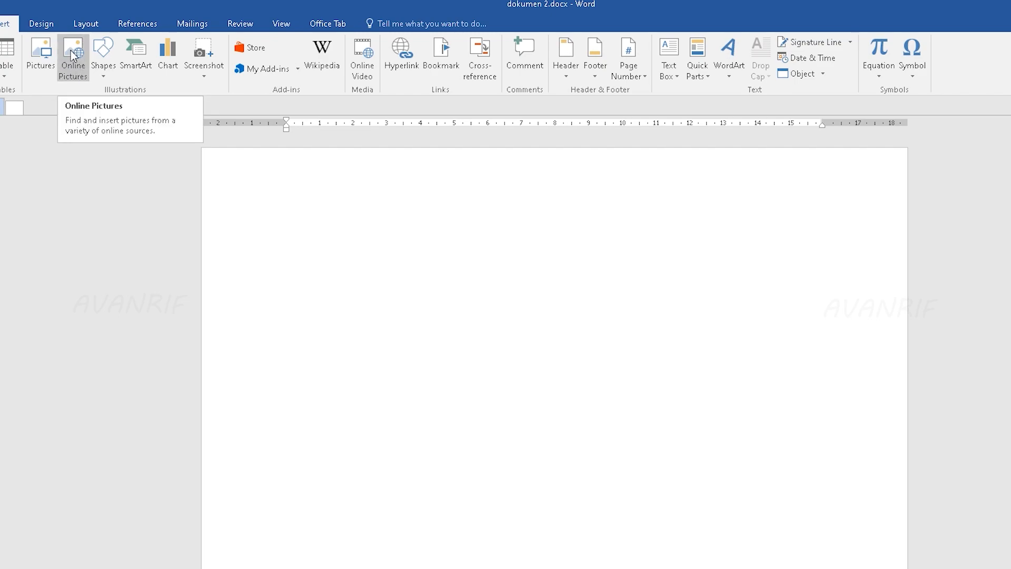
pyautogui.click(107, 67)
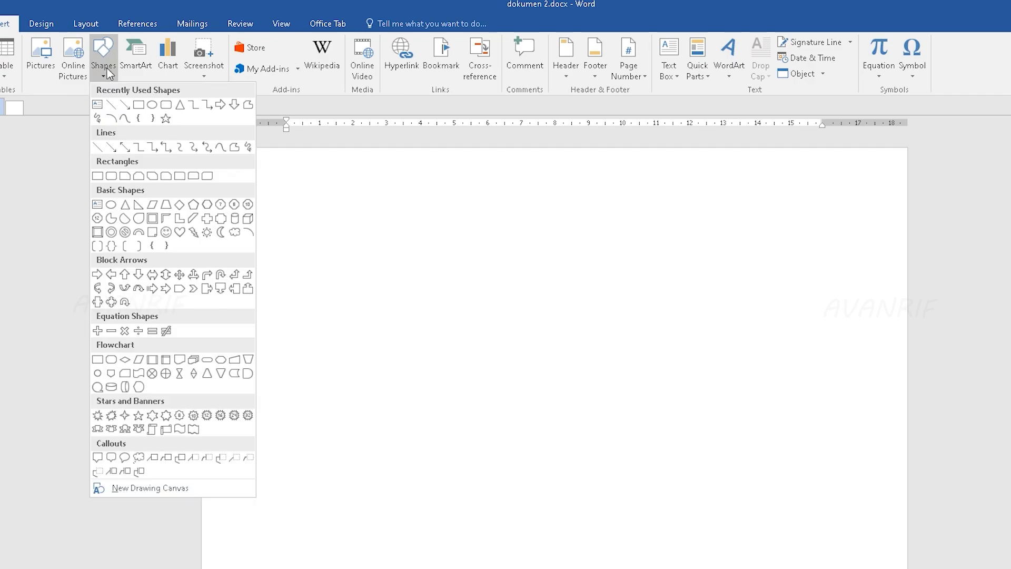
pyautogui.click(139, 104)
pyautogui.moveTo(317, 230)
pyautogui.mouseDown()
pyautogui.moveTo(586, 374)
pyautogui.moveTo(615, 377)
pyautogui.mouseUp()
# Draw a straight line about 11 cm wide below the rectangle and a double-headed arrow about 8 cm wide beneath it
pyautogui.click(5, 23)
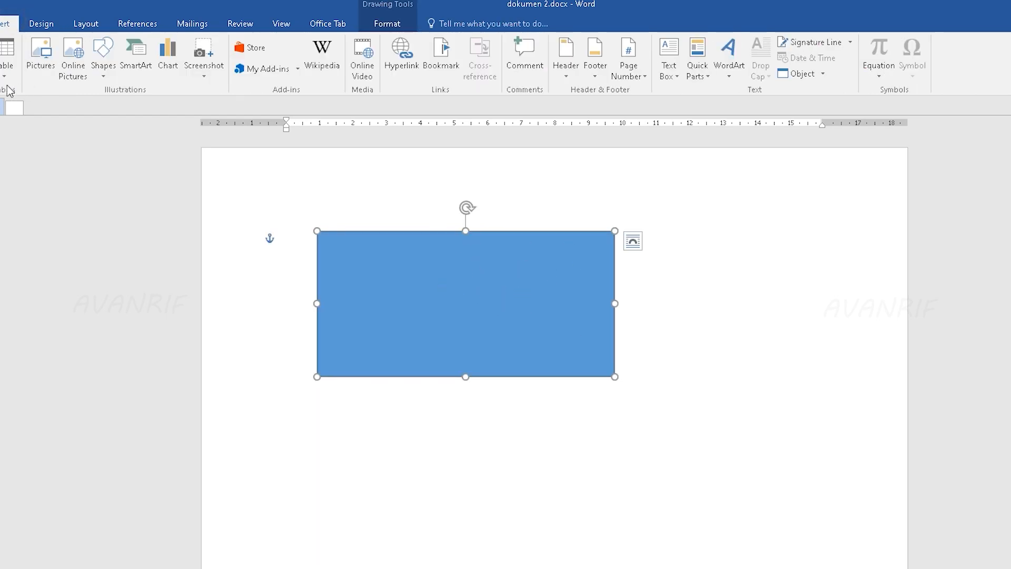
pyautogui.click(103, 60)
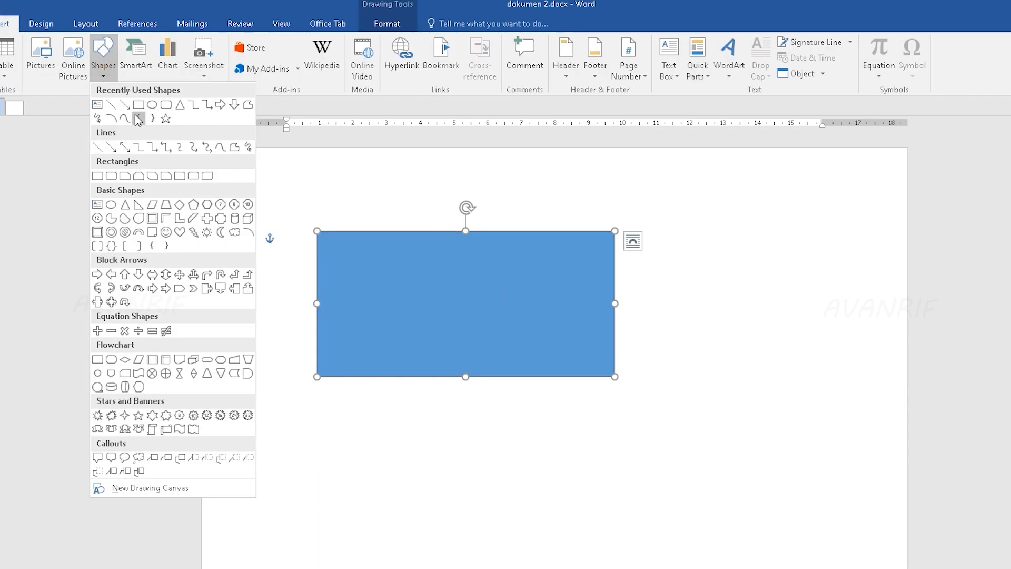
pyautogui.click(125, 105)
pyautogui.moveTo(415, 456); pyautogui.dragTo(798, 390)
pyautogui.click(6, 23)
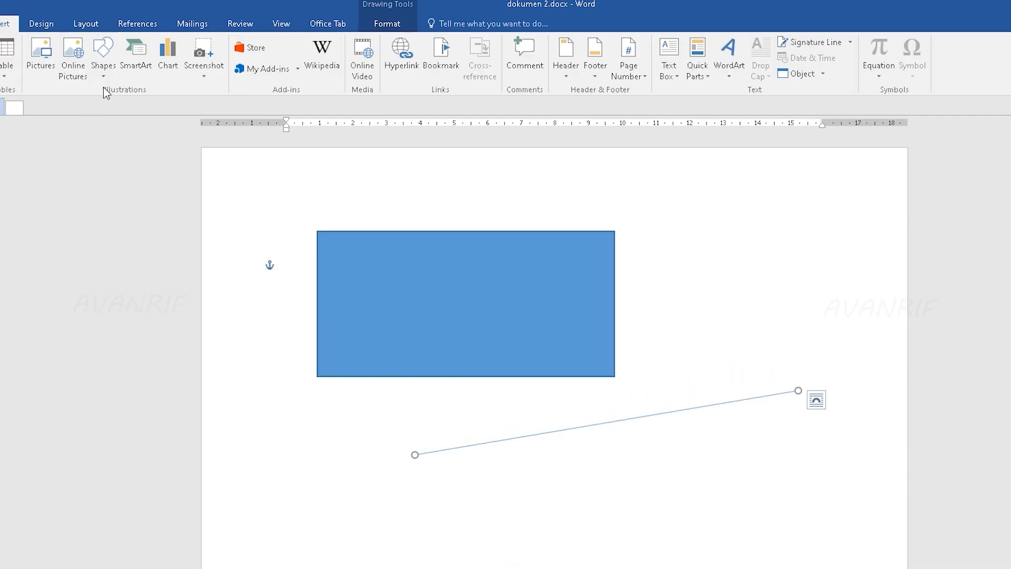
pyautogui.click(104, 68)
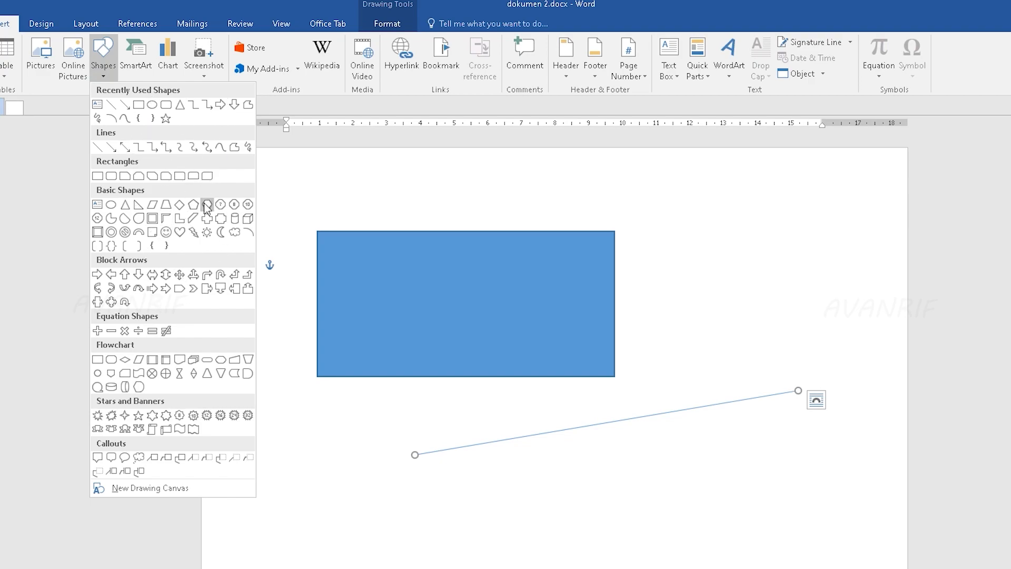
pyautogui.click(125, 147)
pyautogui.moveTo(470, 557); pyautogui.dragTo(743, 504)
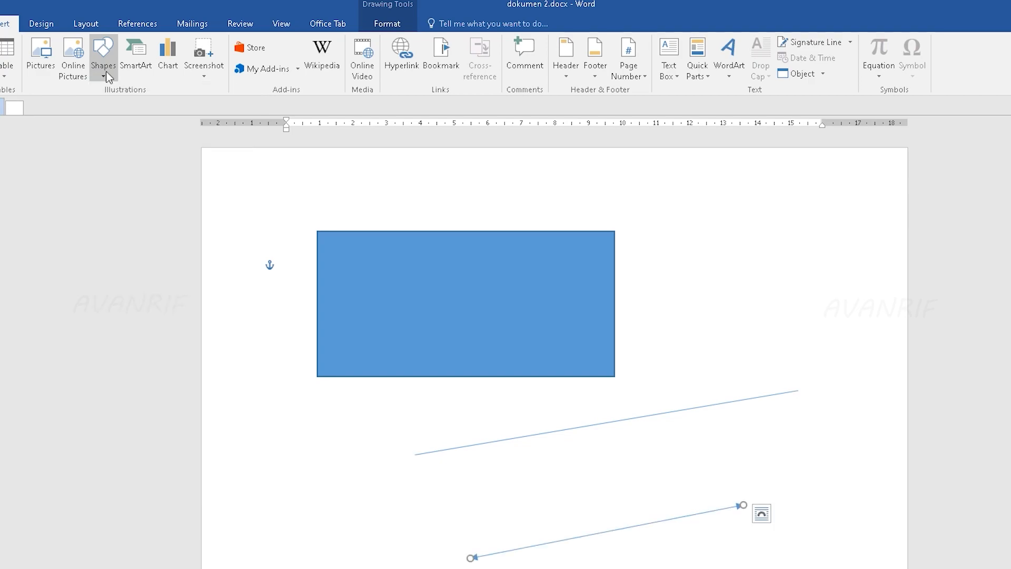
# Draw a triangle shape about 4.5 cm wide and 4.3 cm high beside the rectangle
pyautogui.click(102, 52)
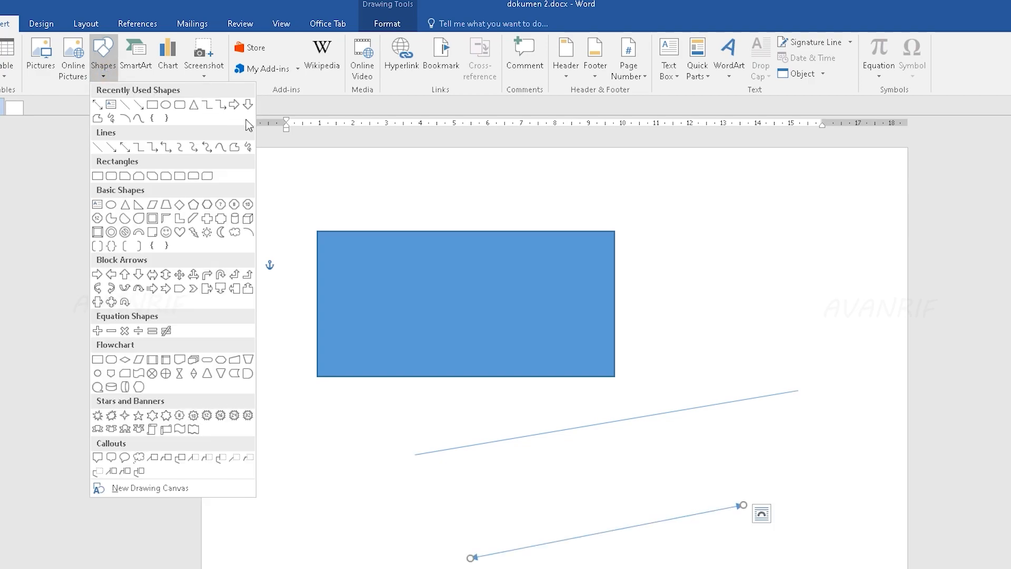
pyautogui.click(195, 104)
pyautogui.moveTo(706, 232); pyautogui.dragTo(858, 377)
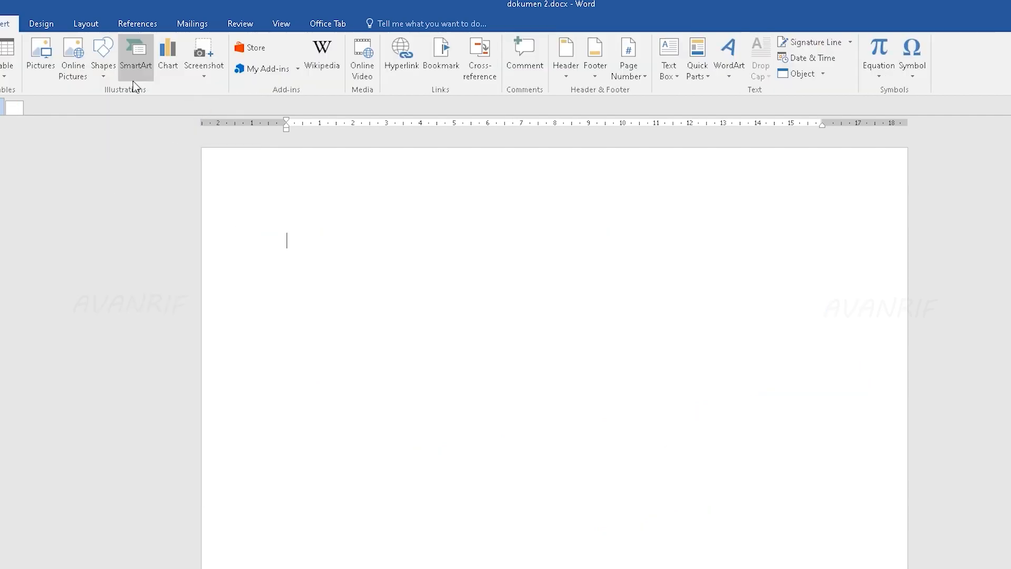
# Insert a SmartArt graphic using the second layout in the first row of the Hierarchy category
pyautogui.click(137, 68)
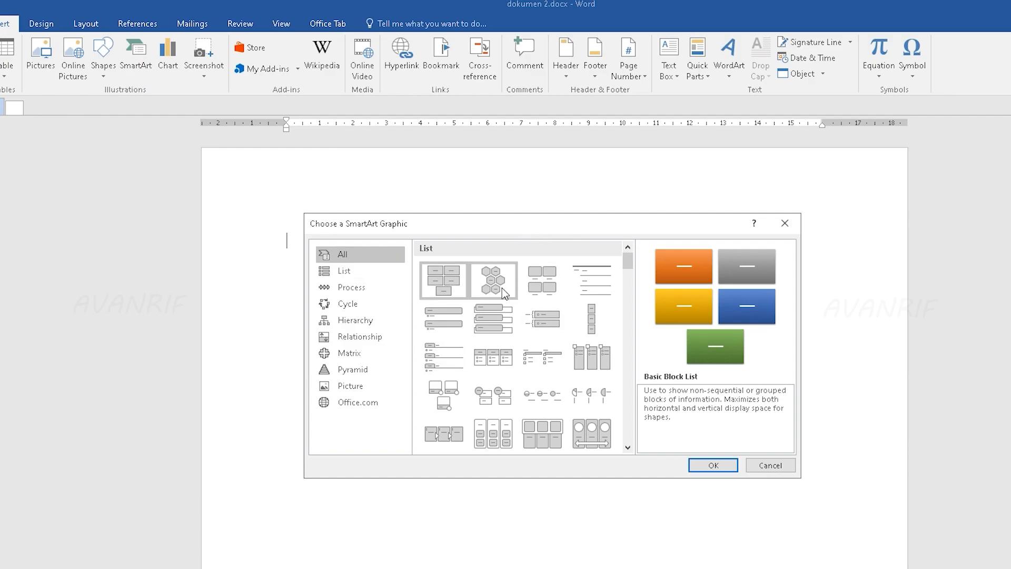
pyautogui.click(599, 284)
pyautogui.click(443, 280)
pyautogui.click(443, 318)
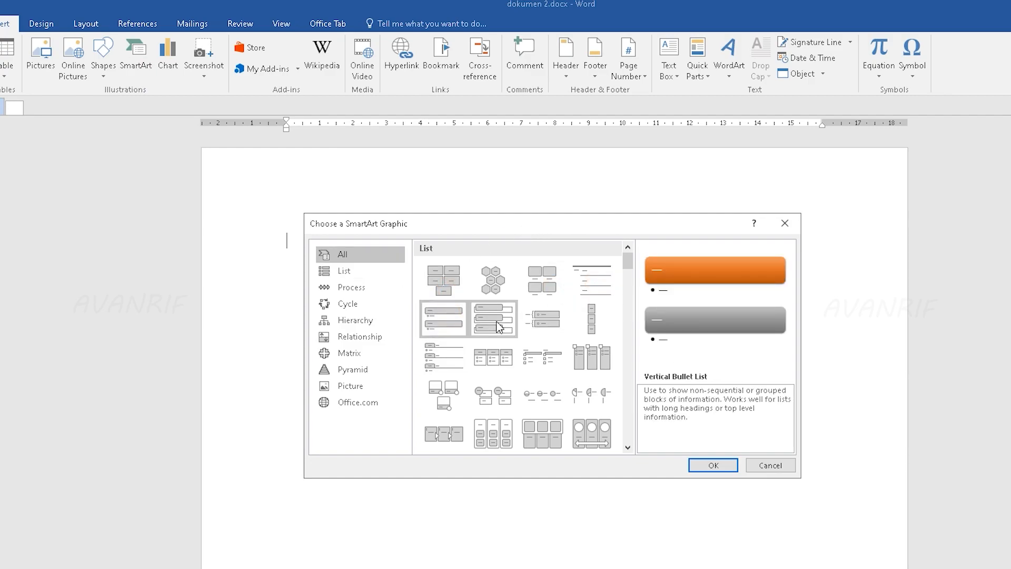
pyautogui.click(356, 320)
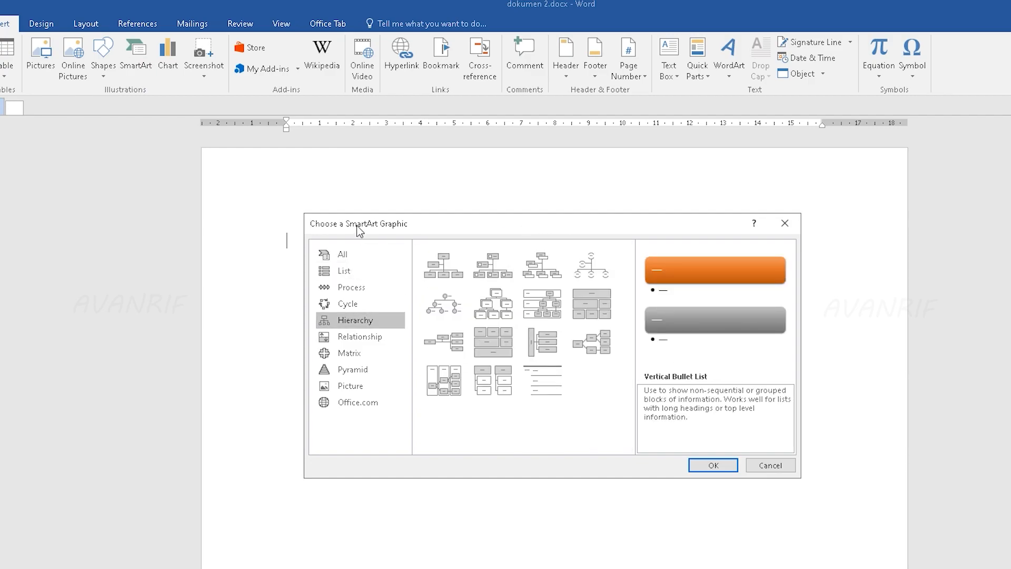
pyautogui.click(498, 274)
pyautogui.click(713, 465)
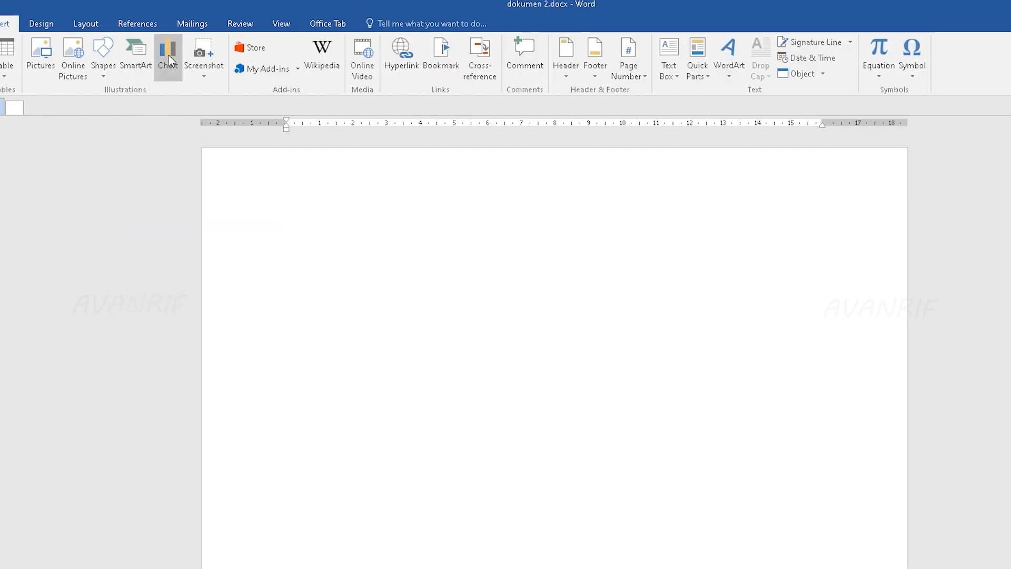
# Examine the chart types available for insertion, including Column, Line, Pie, Bar, Area, X Y (Scatter), Stock, Surface, Radar and Sunburst
pyautogui.click(169, 58)
pyautogui.moveTo(467, 345)
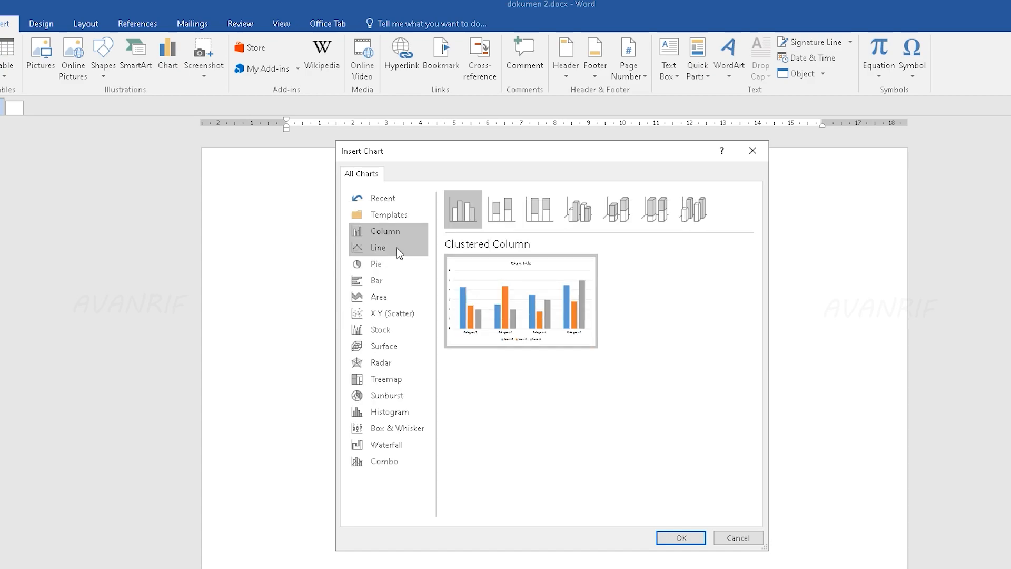
pyautogui.click(393, 268)
pyautogui.click(389, 298)
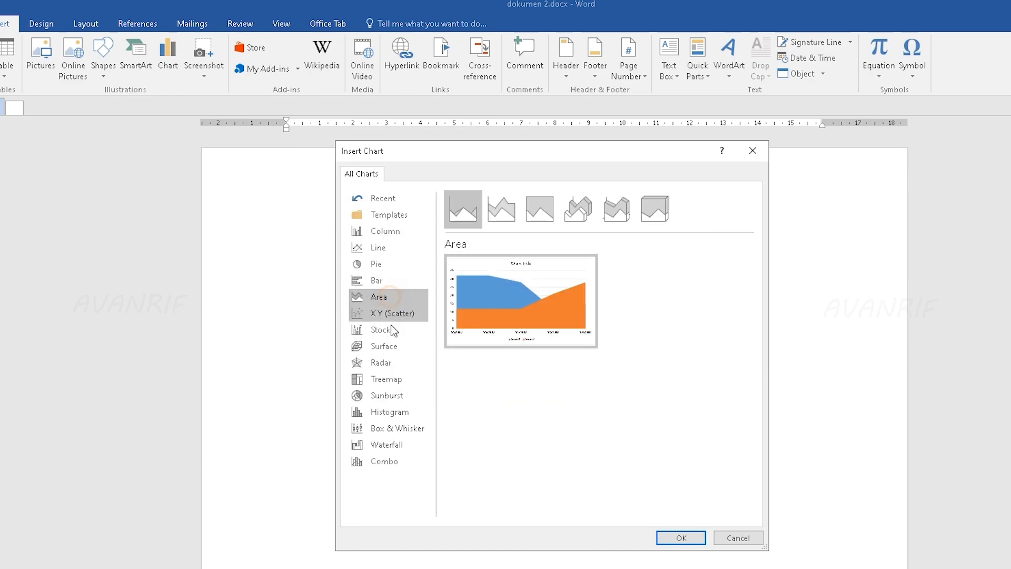
pyautogui.moveTo(554, 318)
pyautogui.click(383, 362)
pyautogui.click(383, 264)
pyautogui.click(390, 313)
pyautogui.click(387, 230)
pyautogui.click(388, 263)
pyautogui.click(390, 247)
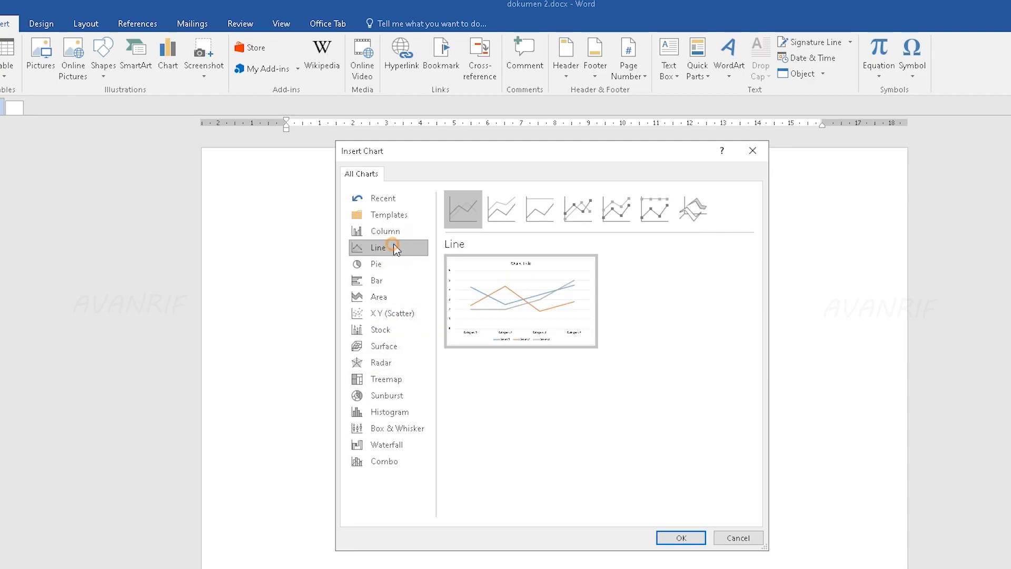
pyautogui.click(394, 214)
pyautogui.click(398, 296)
pyautogui.click(384, 346)
pyautogui.click(388, 395)
pyautogui.click(390, 329)
pyautogui.click(392, 276)
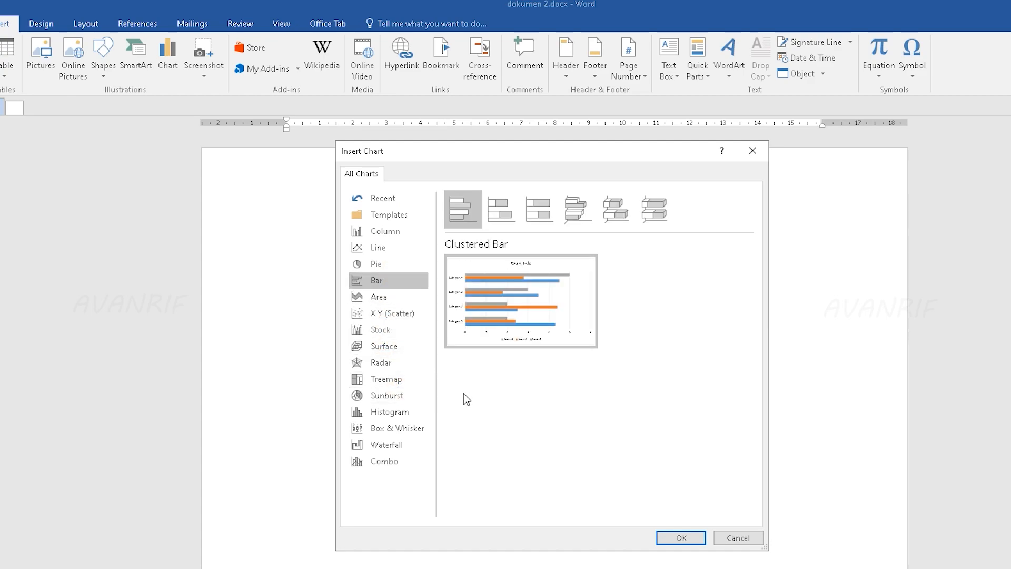
pyautogui.click(395, 264)
pyautogui.click(388, 247)
pyautogui.click(397, 312)
# Insert a basic Line chart into the document
pyautogui.click(384, 248)
pyautogui.moveTo(524, 296)
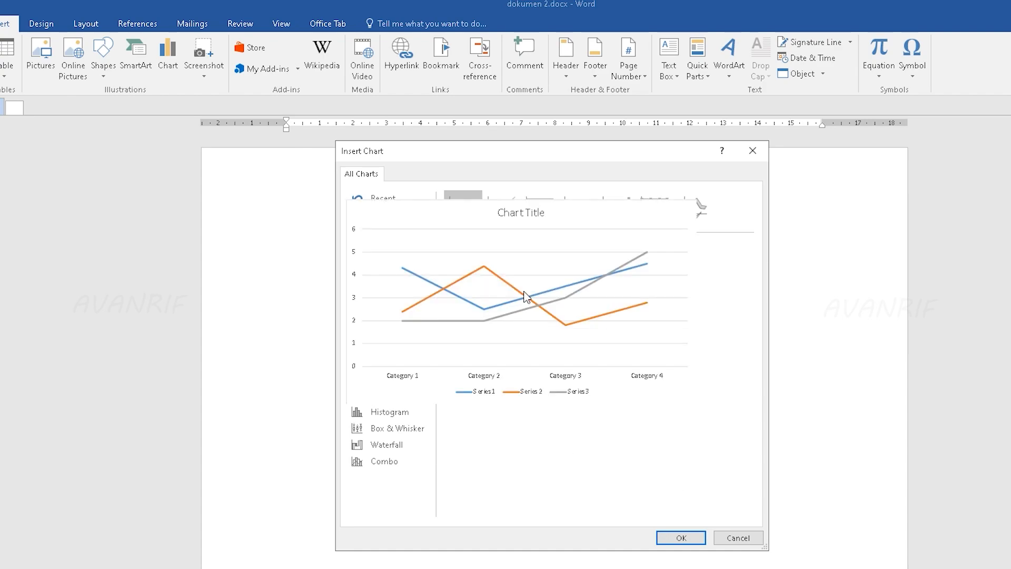
pyautogui.click(693, 537)
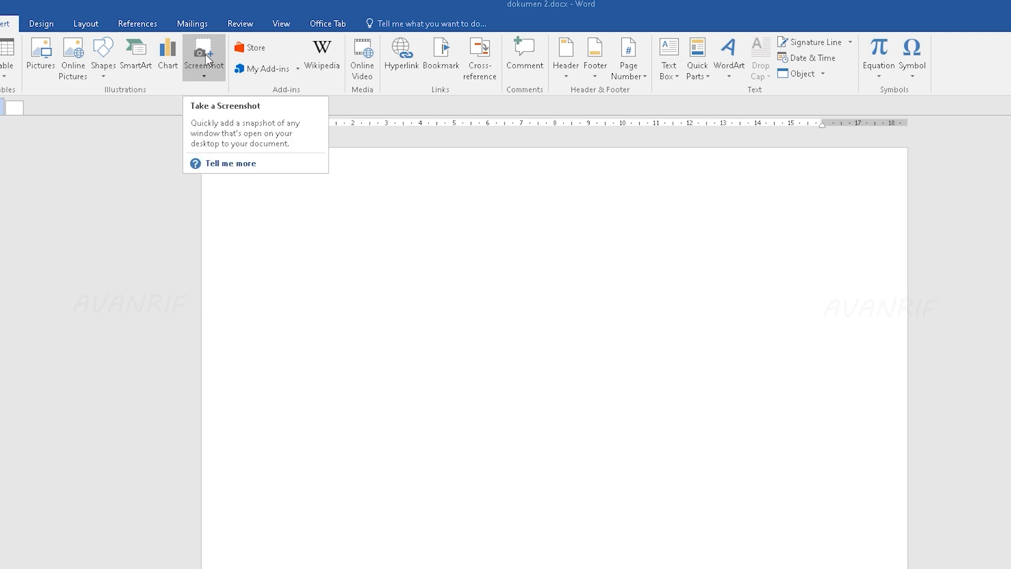
# Insert a screen clipping of the desktop with its application shortcuts and undo the insertion
pyautogui.click(205, 55)
pyautogui.click(241, 95)
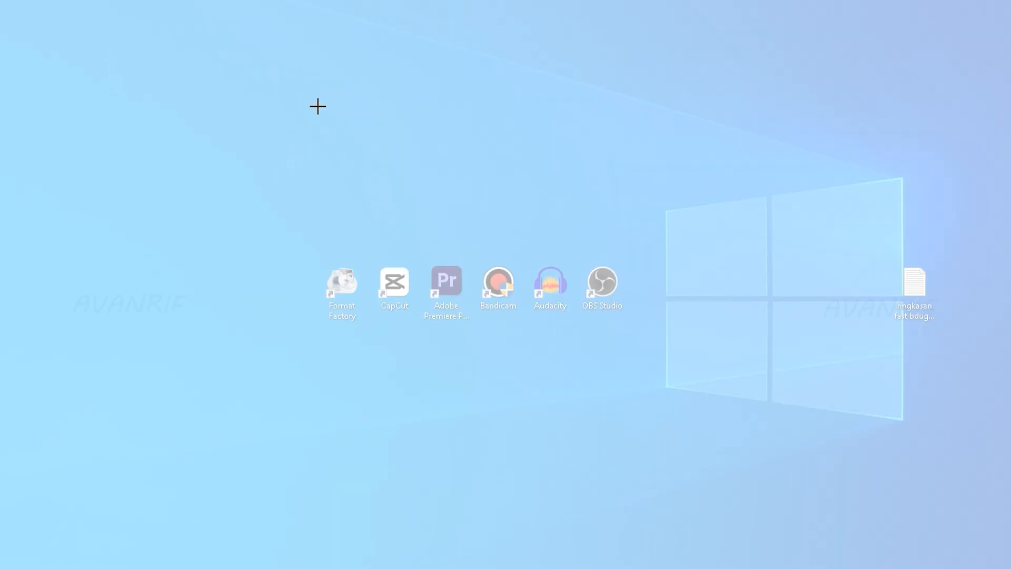
pyautogui.moveTo(234, 25); pyautogui.dragTo(784, 496)
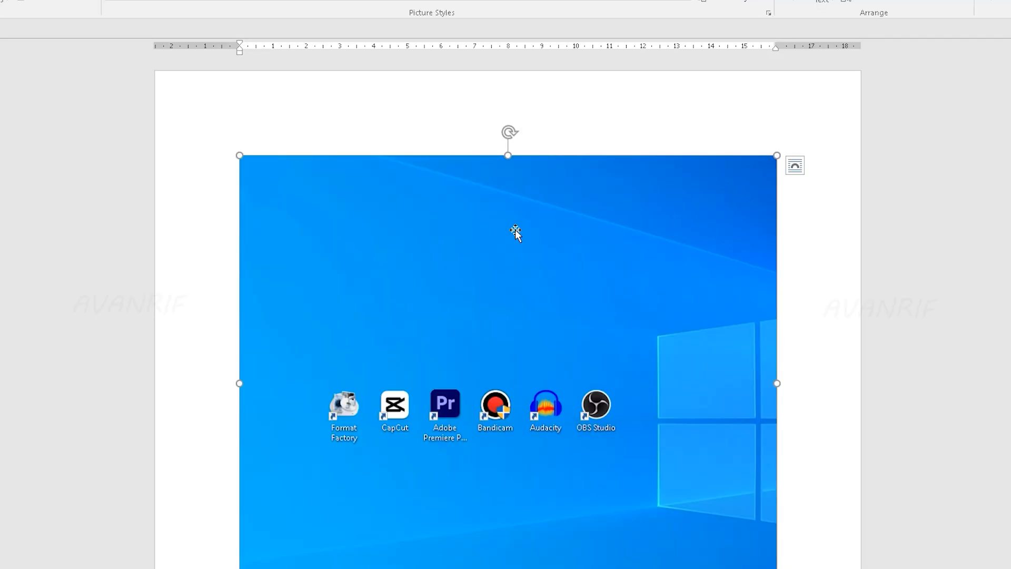
pyautogui.hotkey('ctrl', 'z')
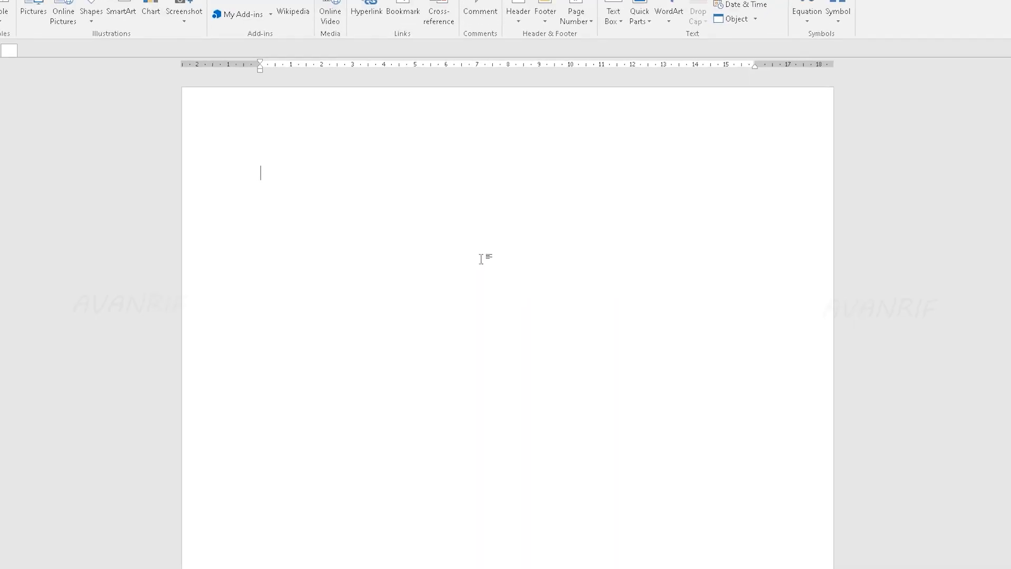